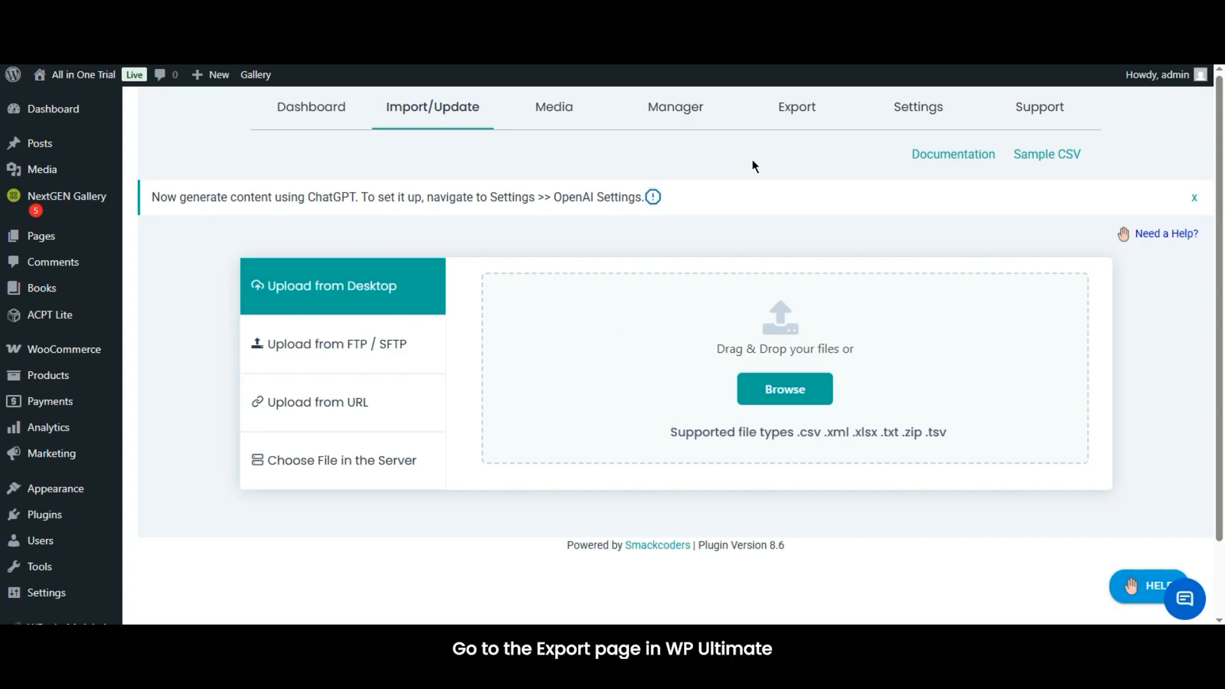
Start a data export with Woo-Commerce Orders as the module and continue to its saved templates.
click(774, 122)
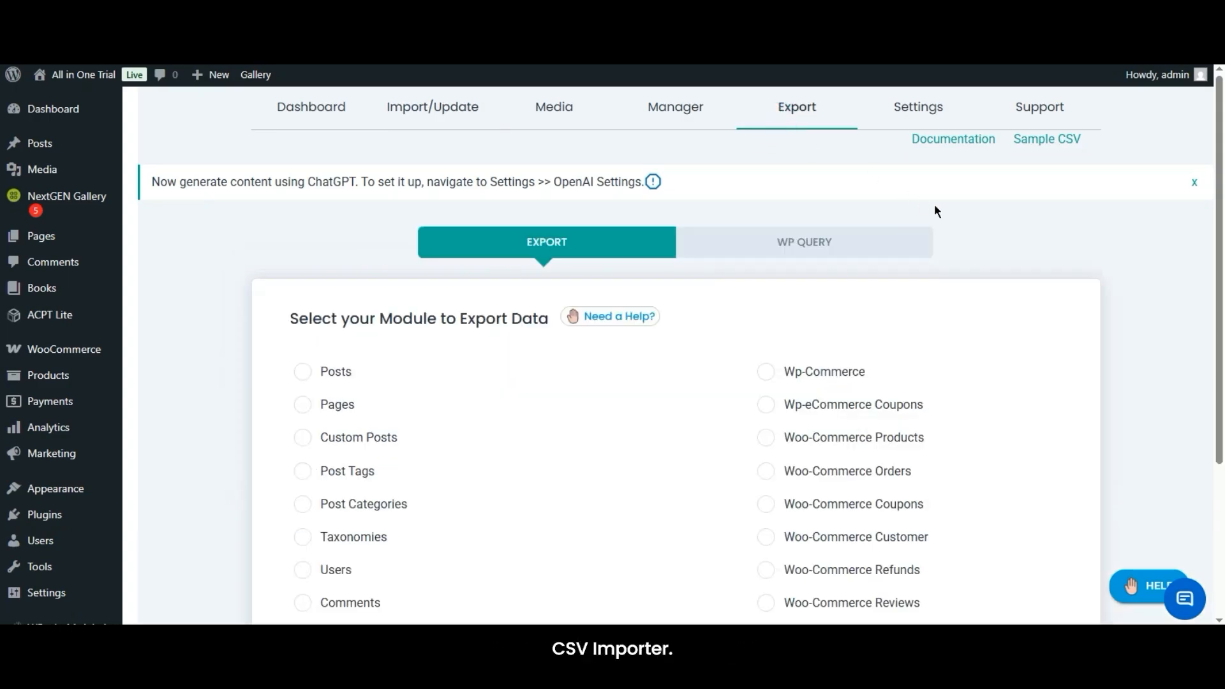
scroll(3, 224, down, 3)
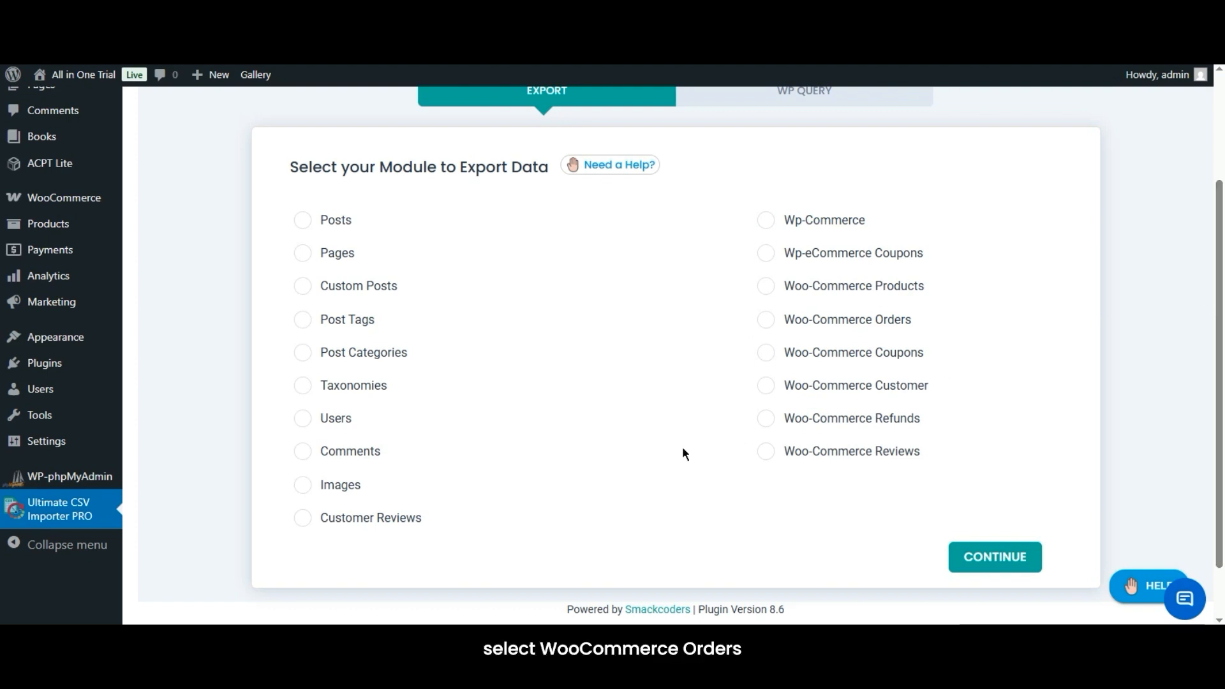
click(765, 319)
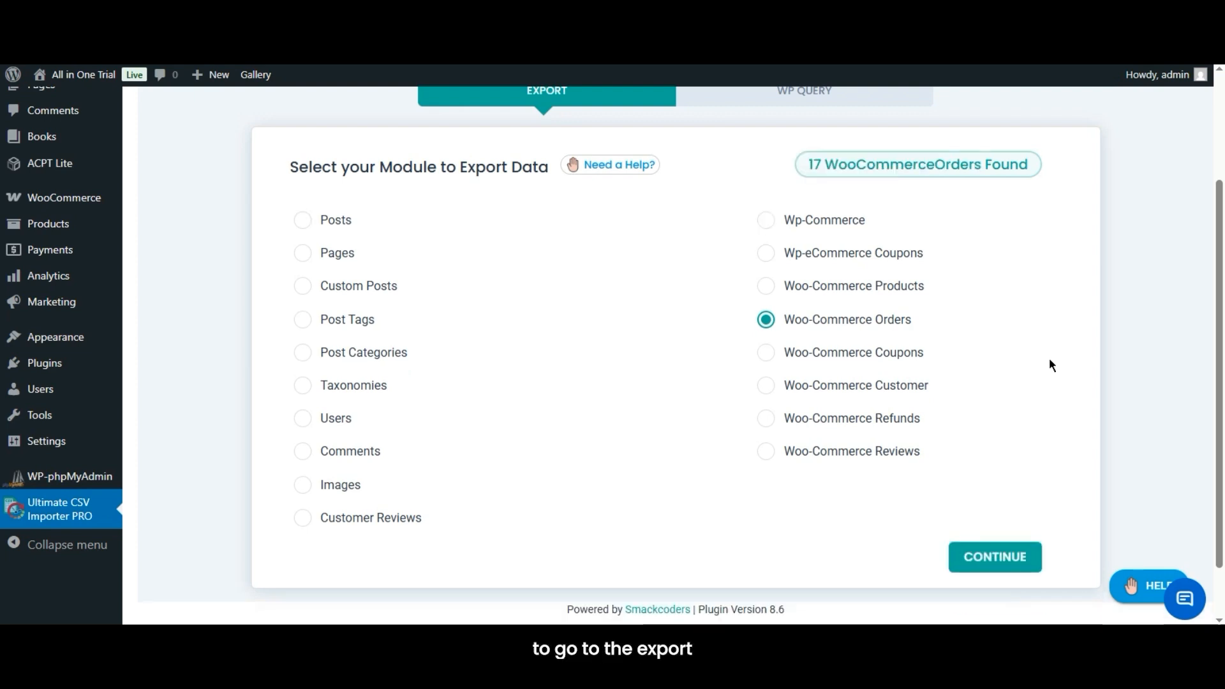
scroll(4, 335, down, 1)
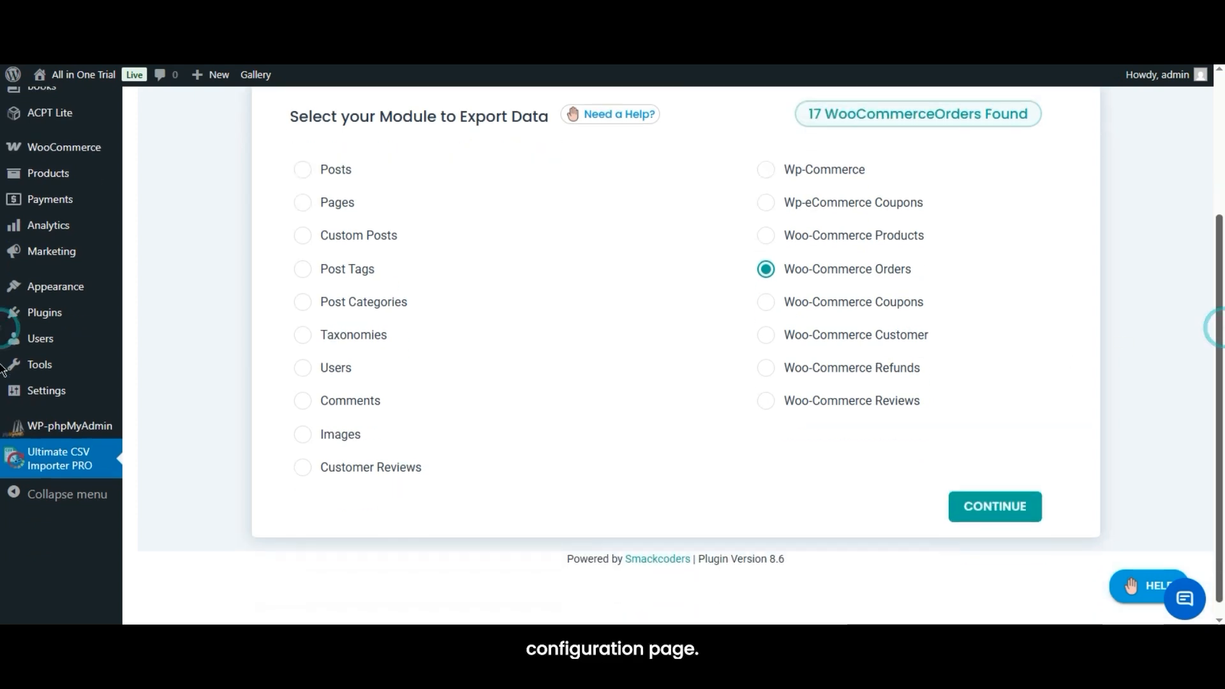
click(996, 504)
Look through the saved WooCommerceOrders export templates and create a new mapping instead of reusing one.
scroll(1159, 370, down, 2)
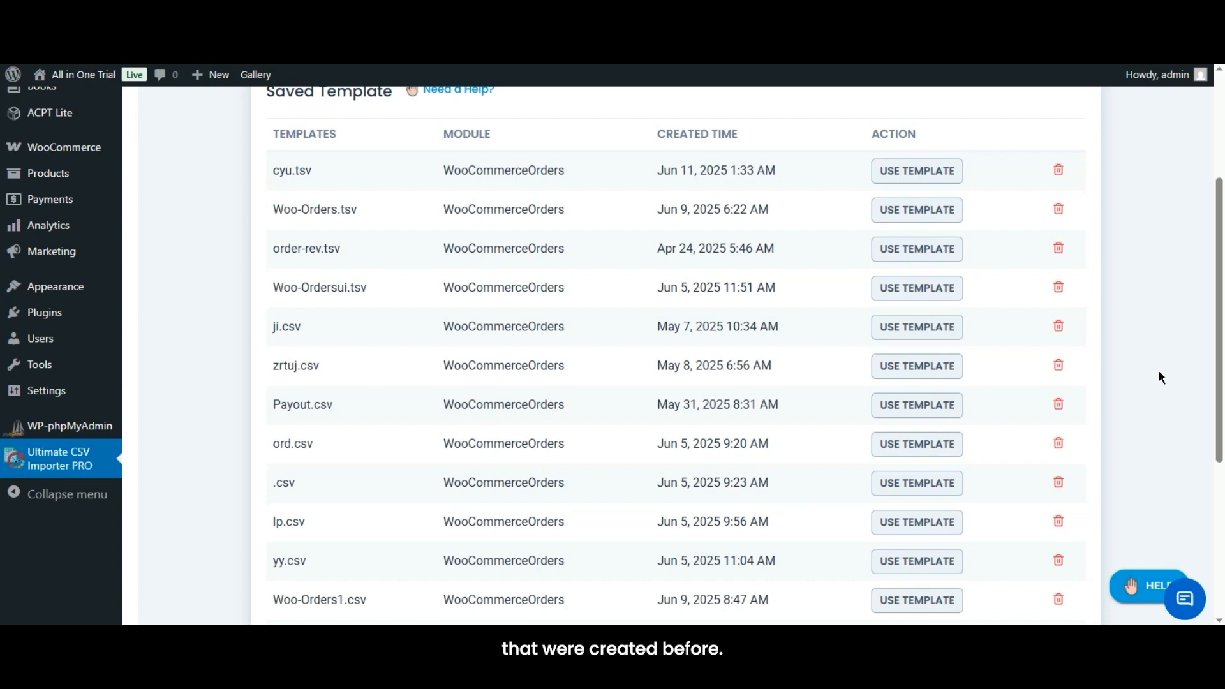
scroll(1220, 211, up, 3)
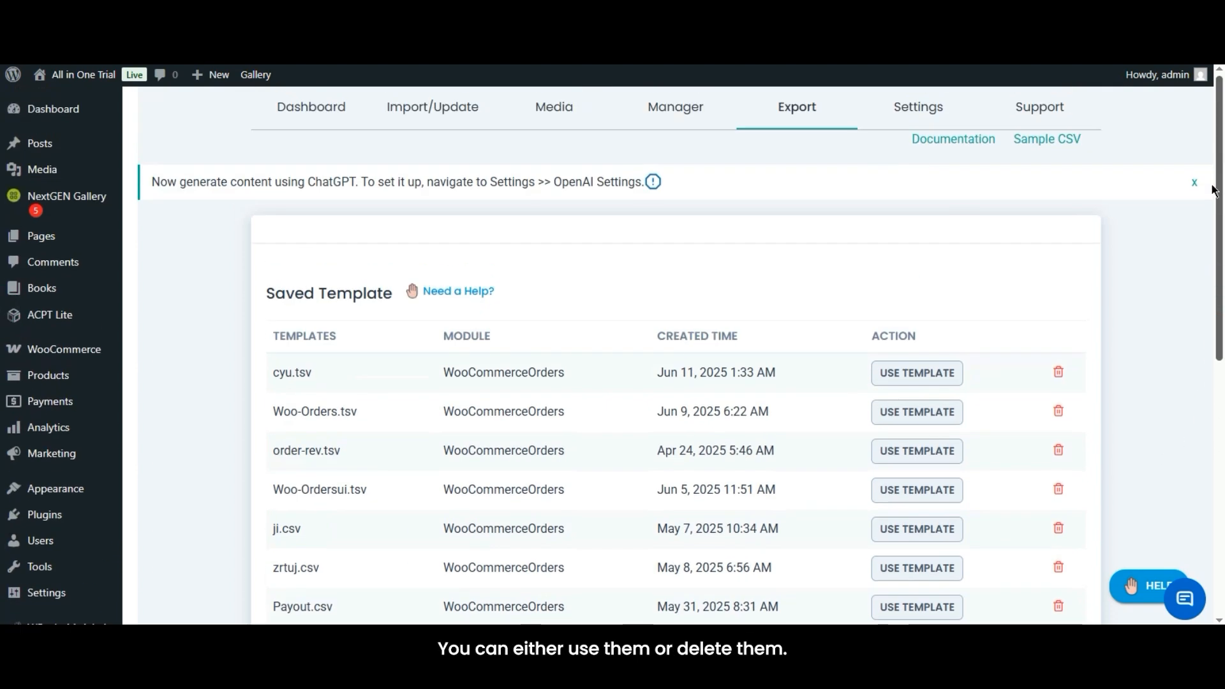
scroll(1220, 210, down, 6)
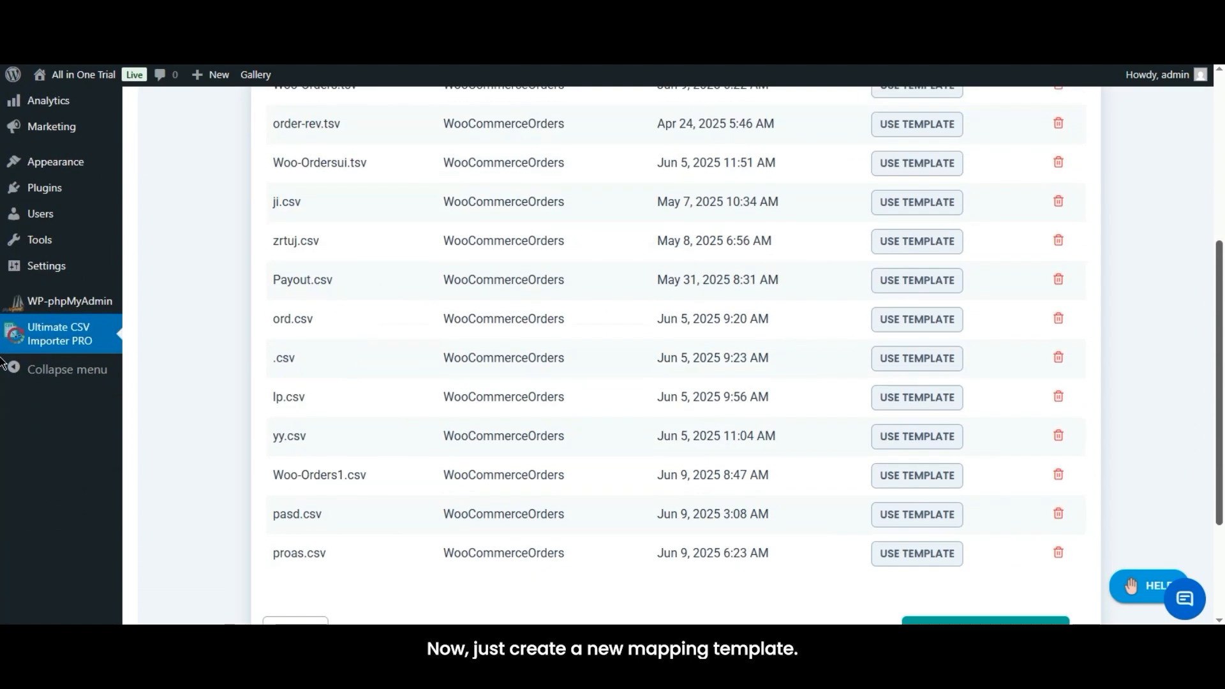
scroll(1, 415, down, 1)
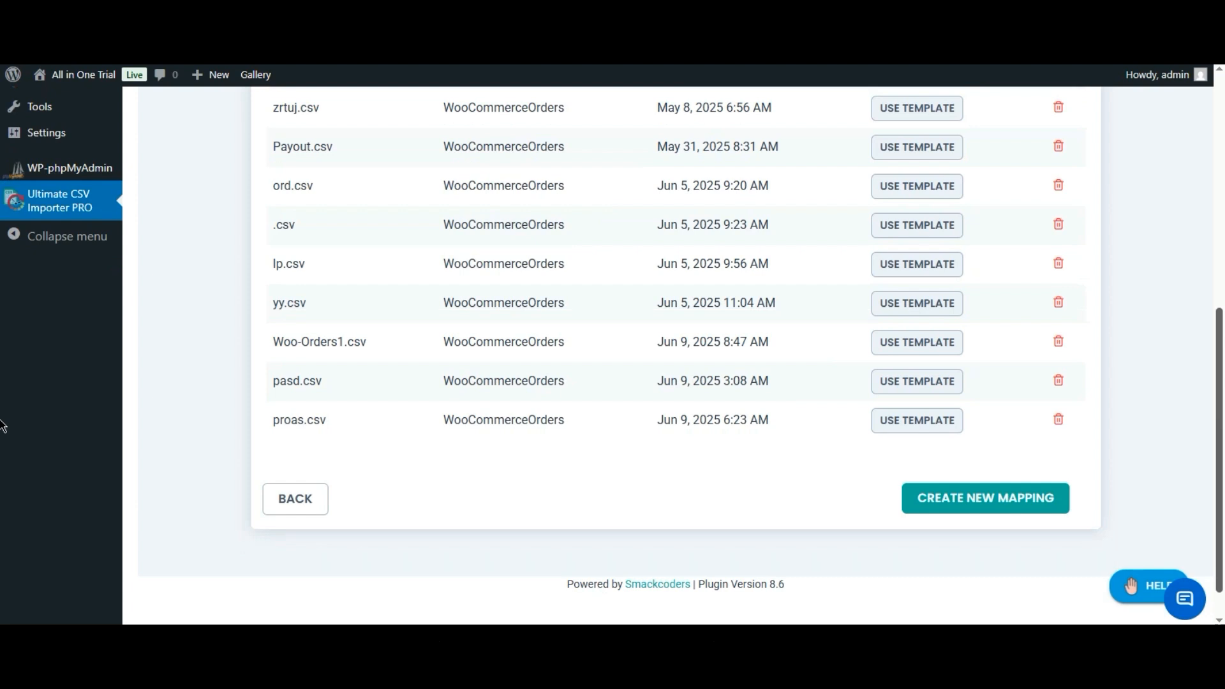
click(1009, 506)
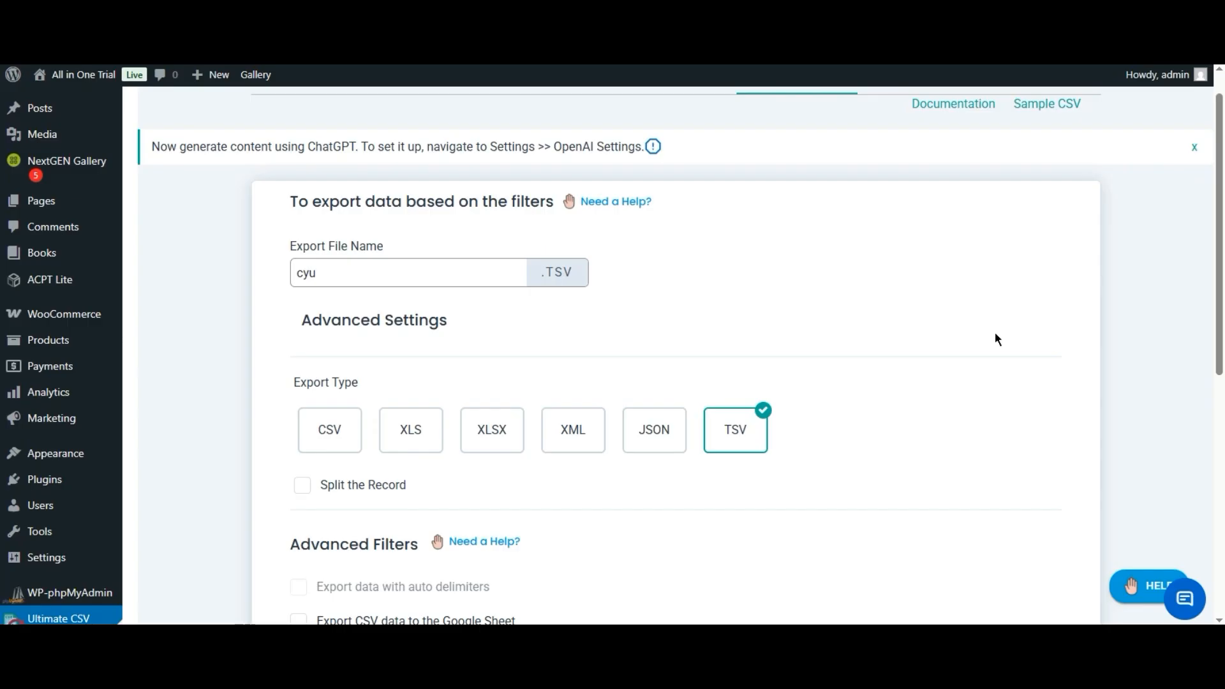
Replace the export file name with filtered-orders.
click(396, 265)
key(BackSpace)
key(BackSpace)
key(BackSpace)
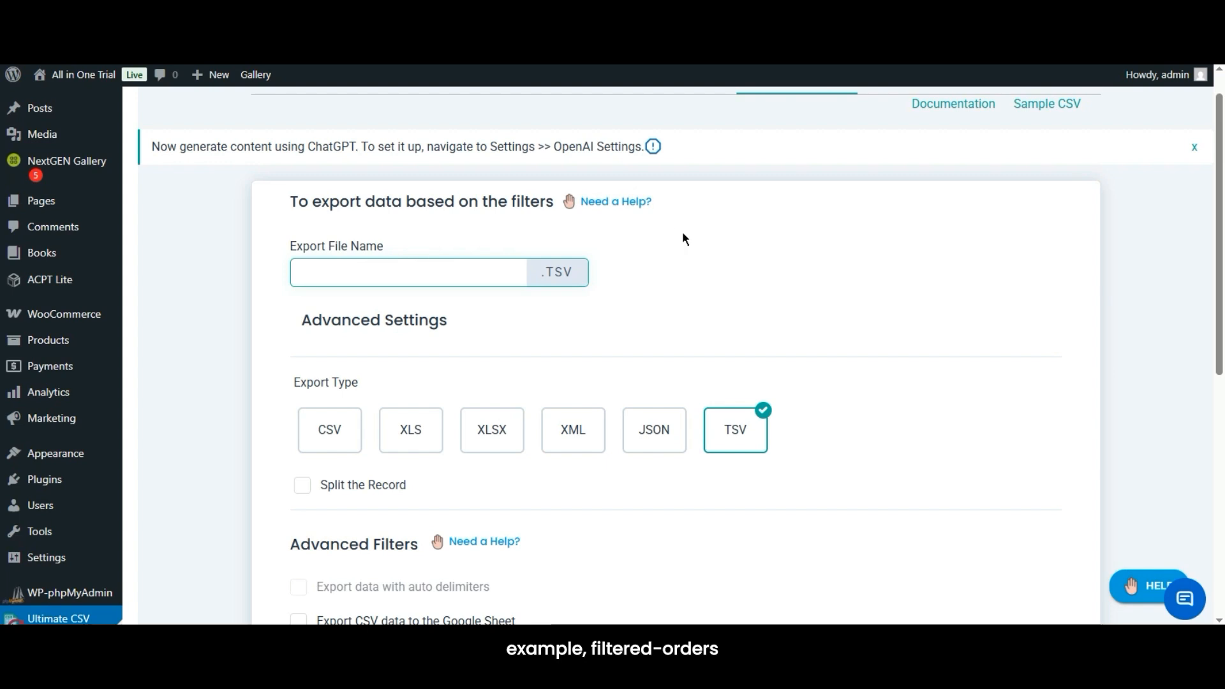
text(filtered)
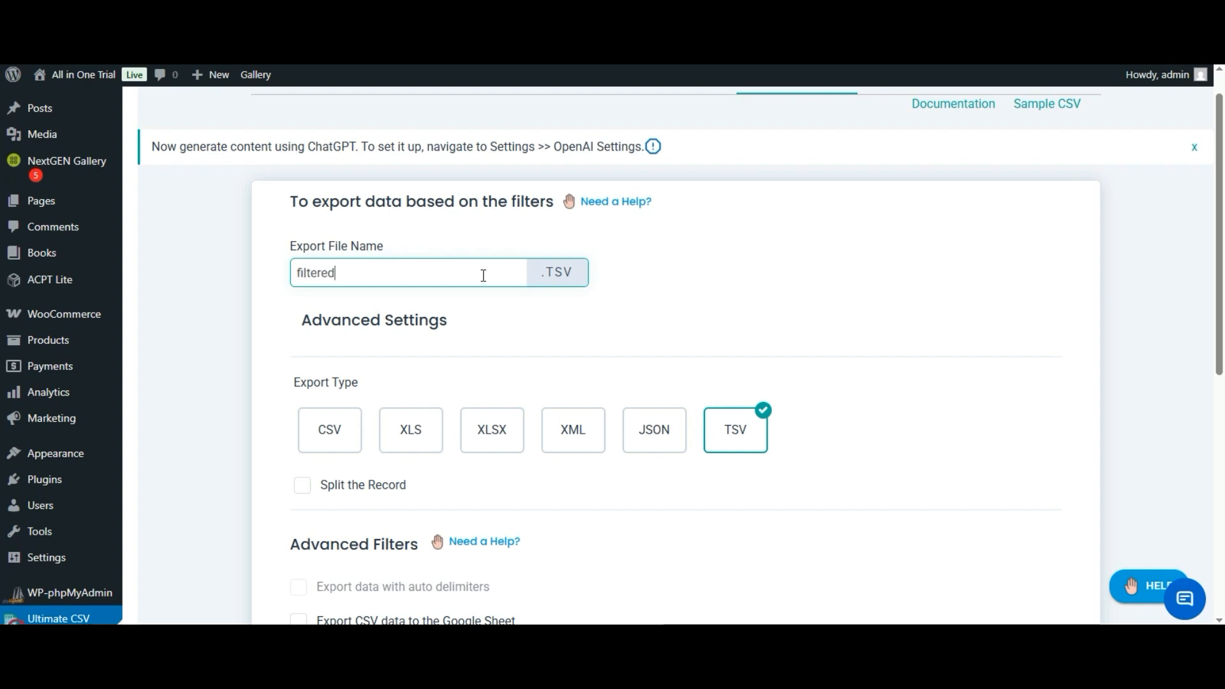
text(-orders)
click(500, 296)
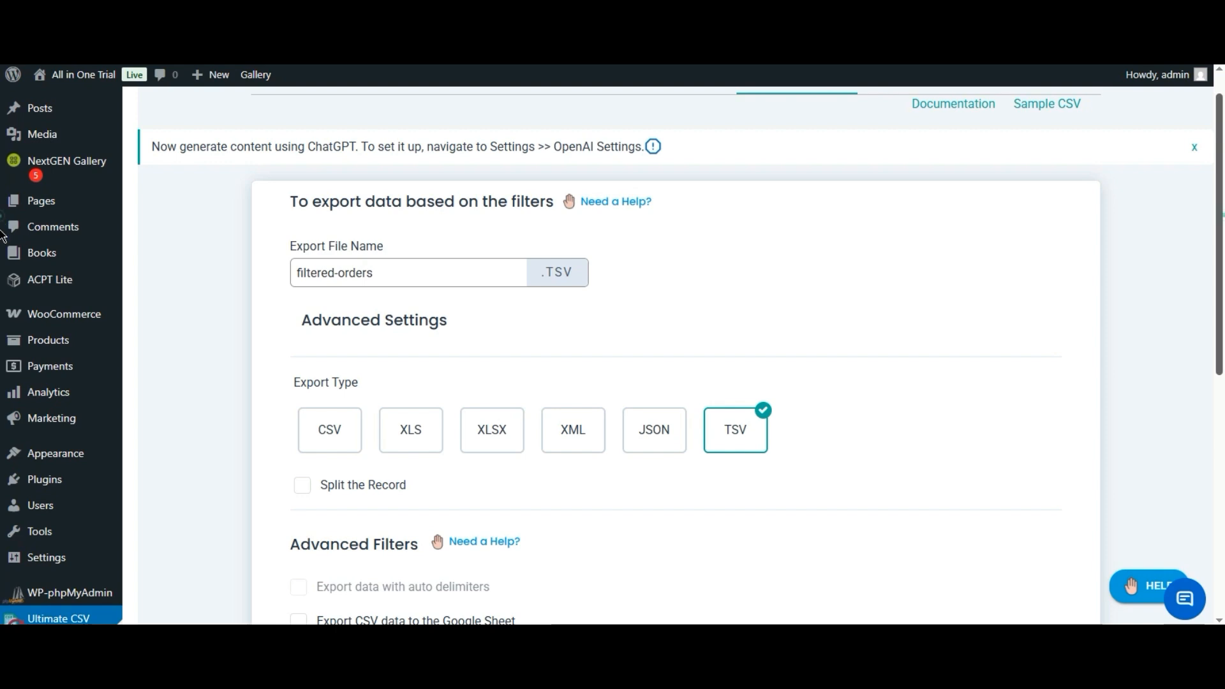
Try several of the available export types and settle on CSV for the filtered-orders file.
scroll(2, 230, down, 2)
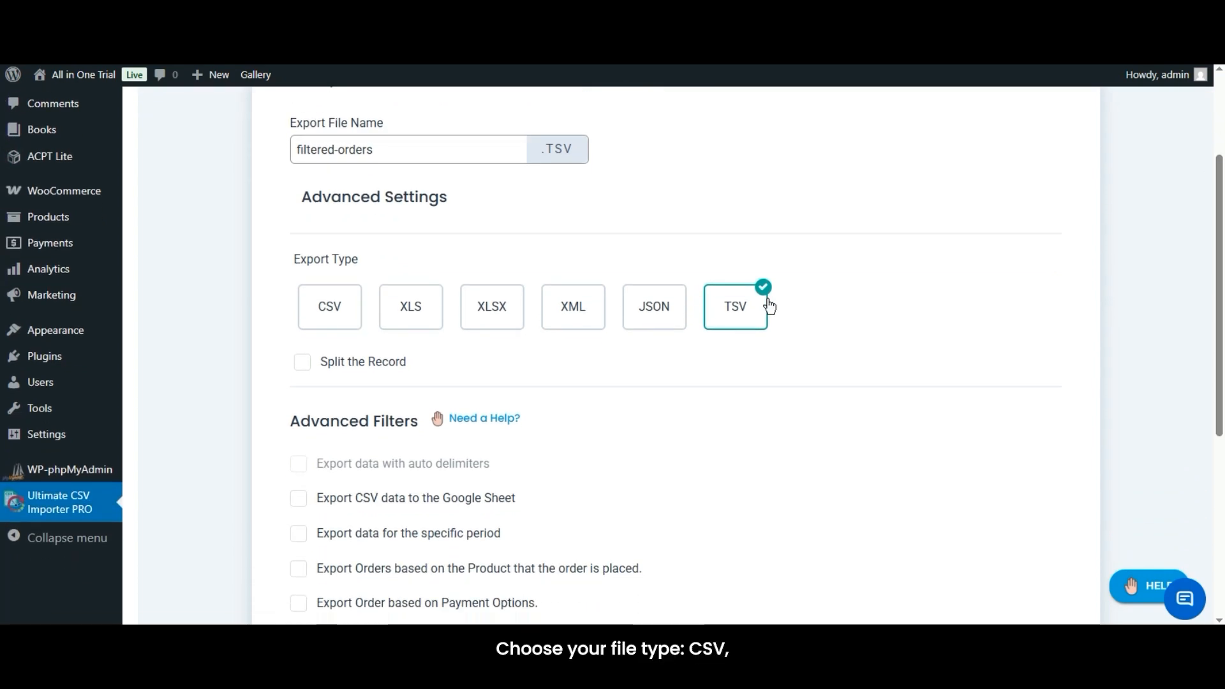
click(329, 301)
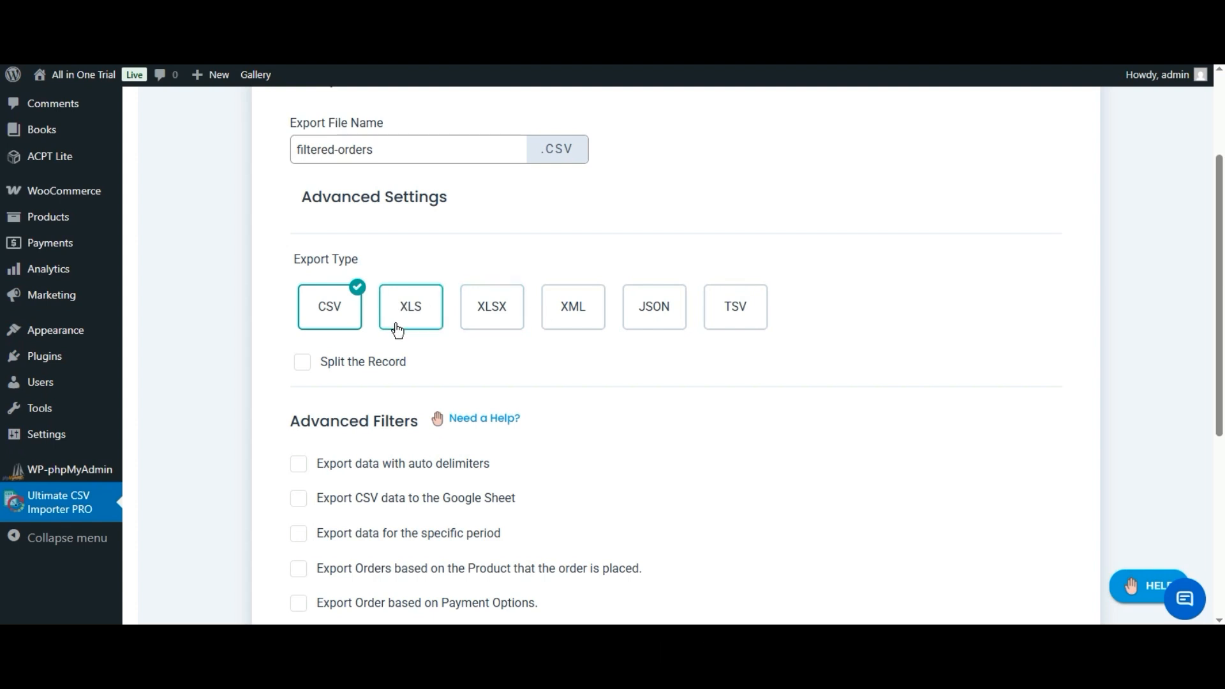
click(491, 318)
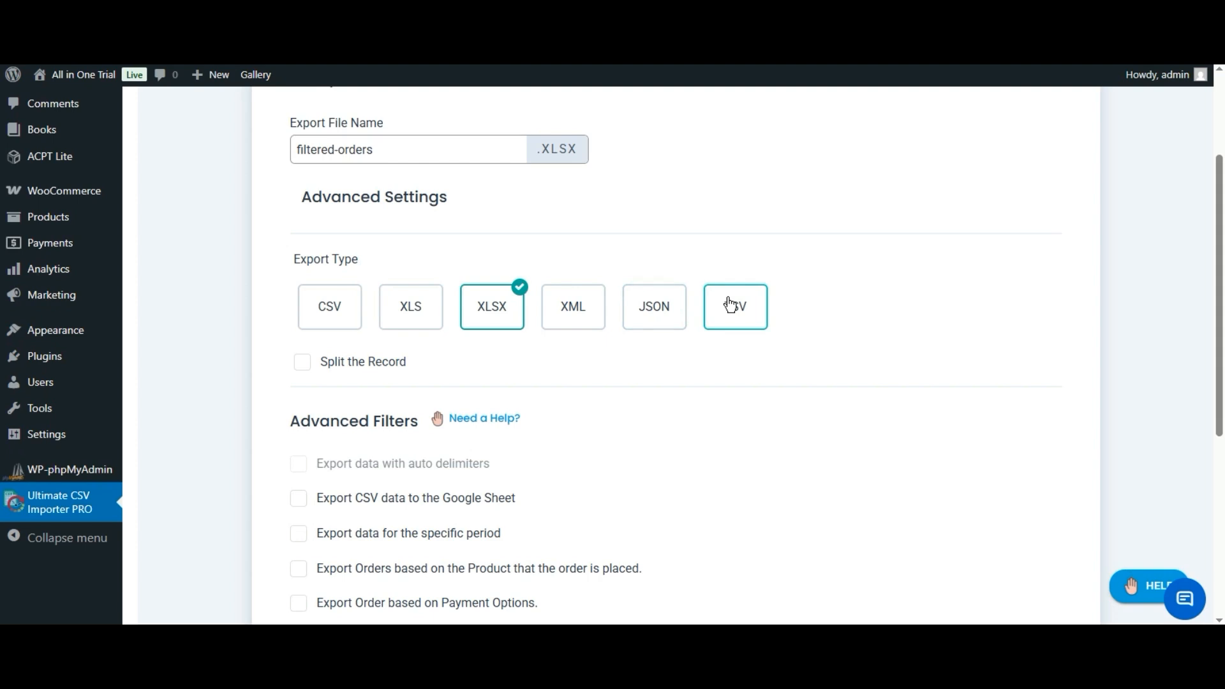
click(546, 312)
click(732, 313)
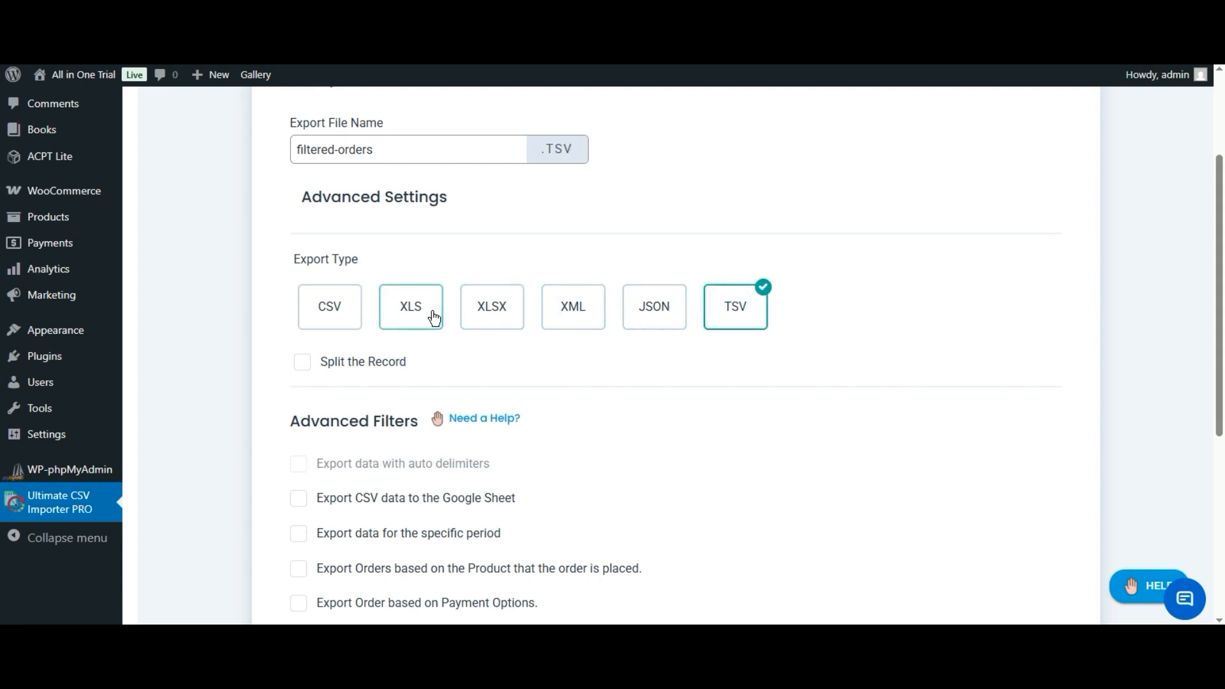
click(337, 313)
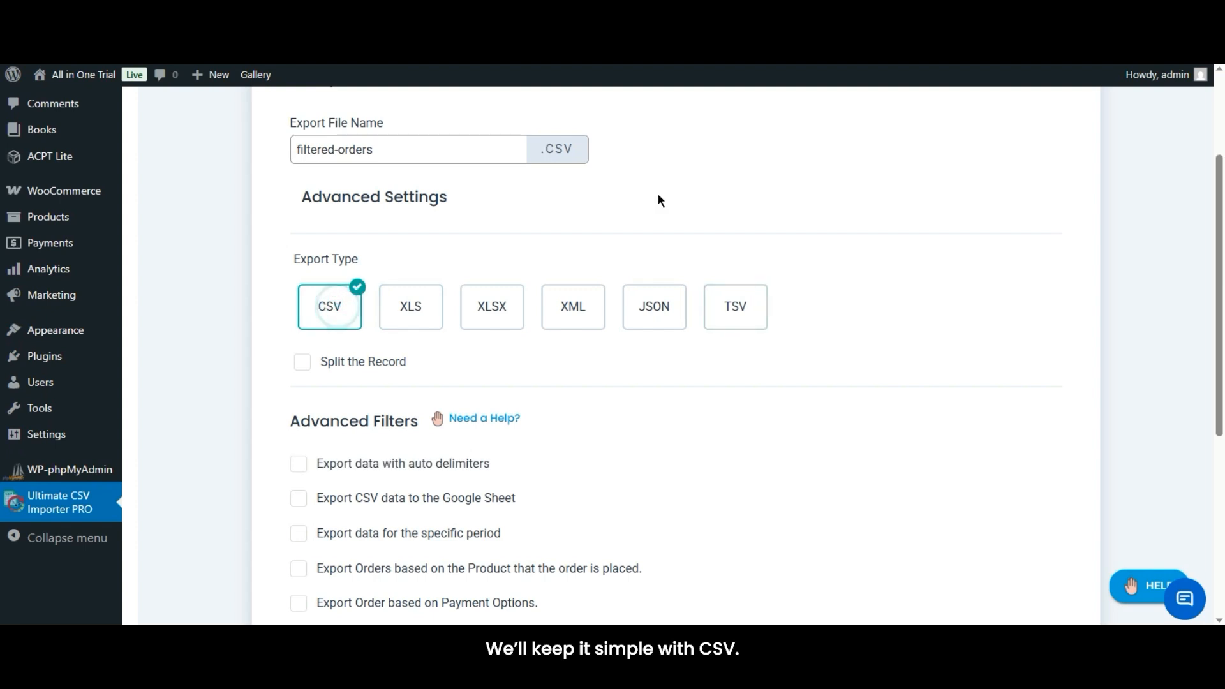
Enable the advanced filter for orders by product and choose Kids raglan sleeve sweatshirt.
scroll(2, 242, down, 3)
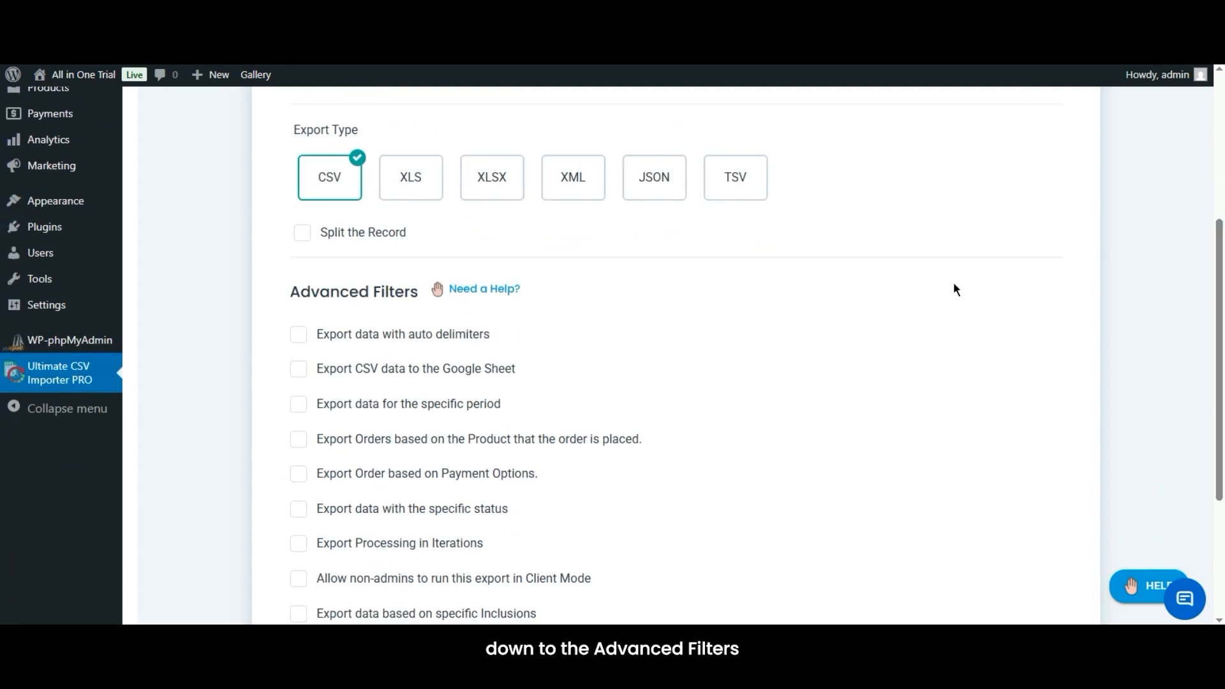
scroll(1, 370, down, 1)
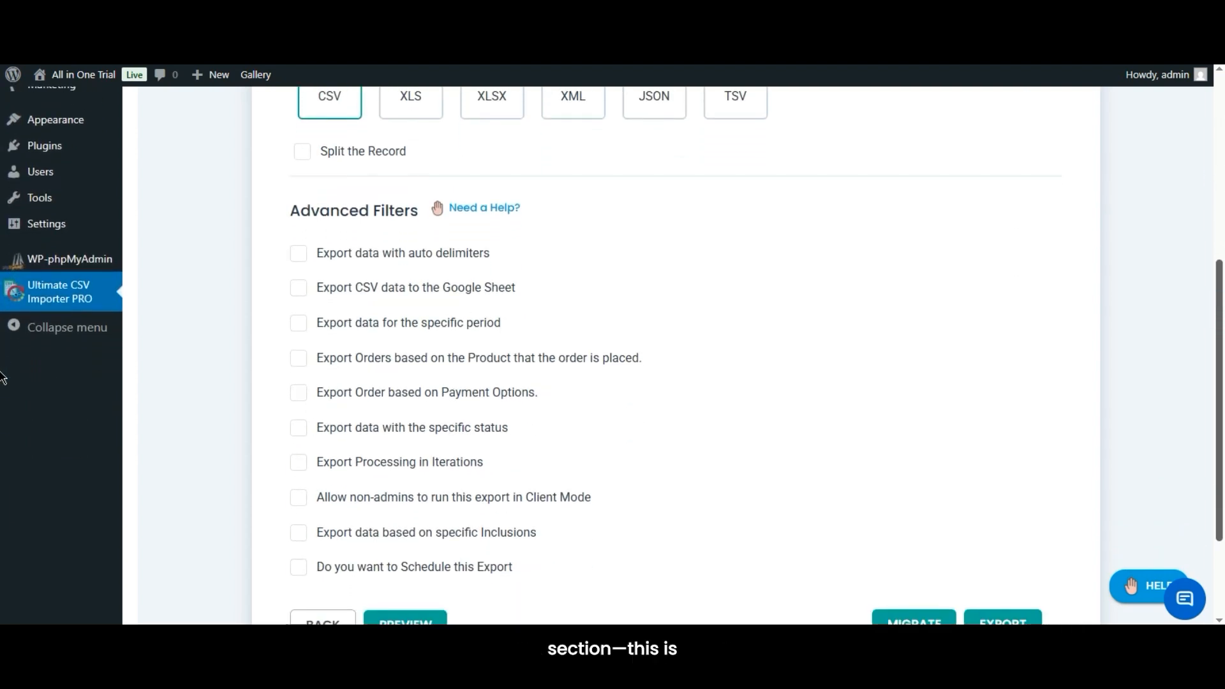
scroll(2, 383, down, 1)
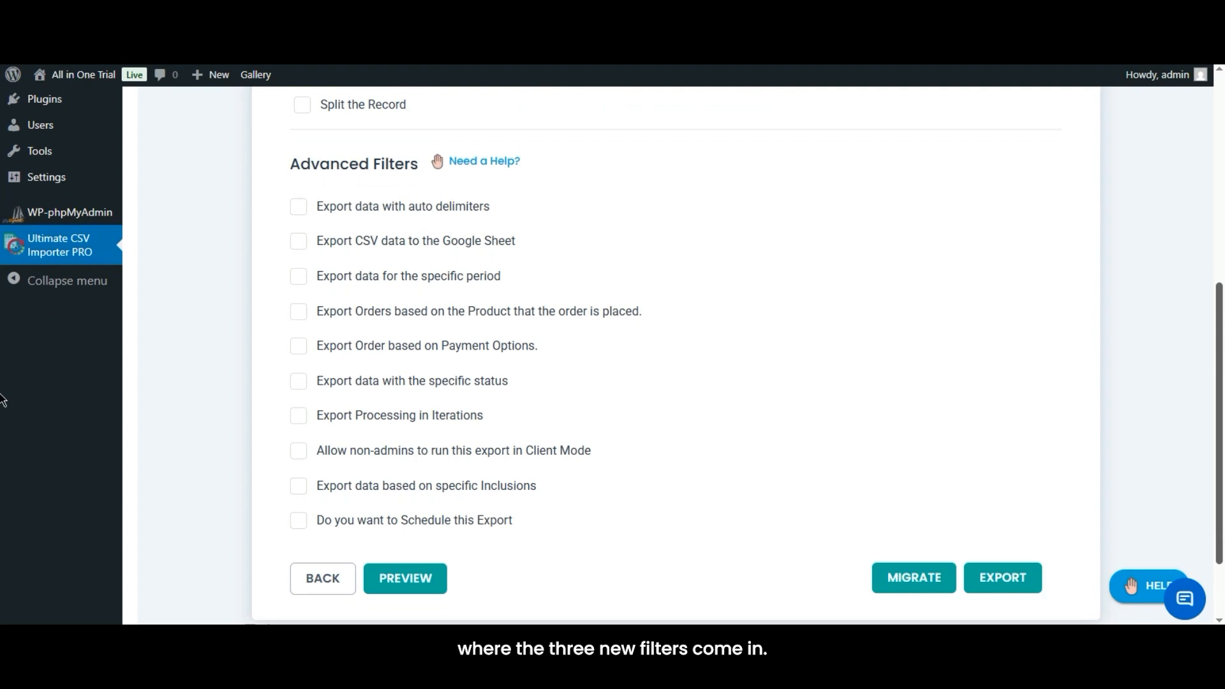
scroll(1, 398, down, 1)
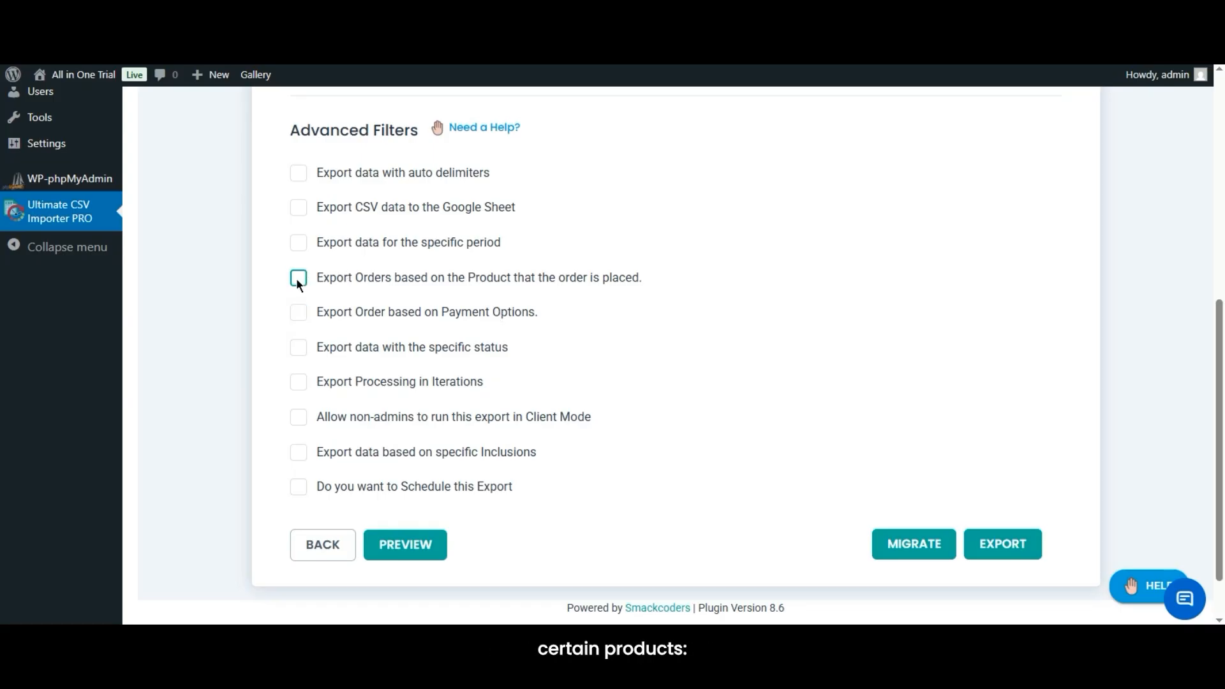
click(297, 279)
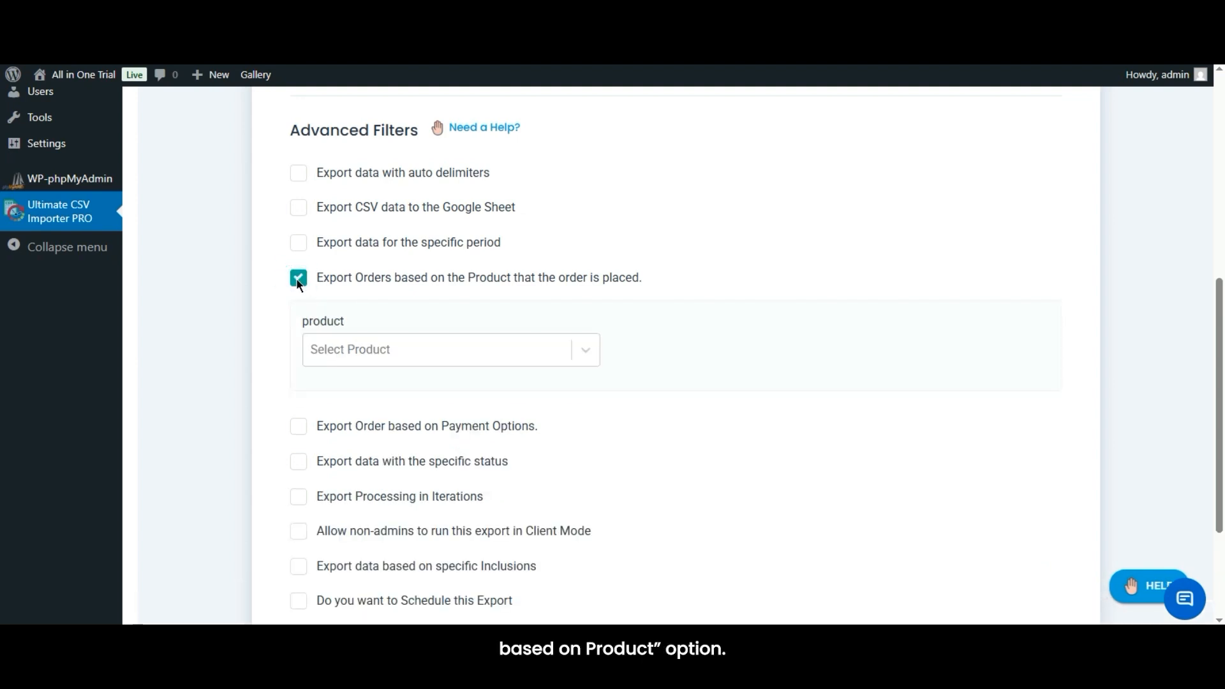
click(416, 359)
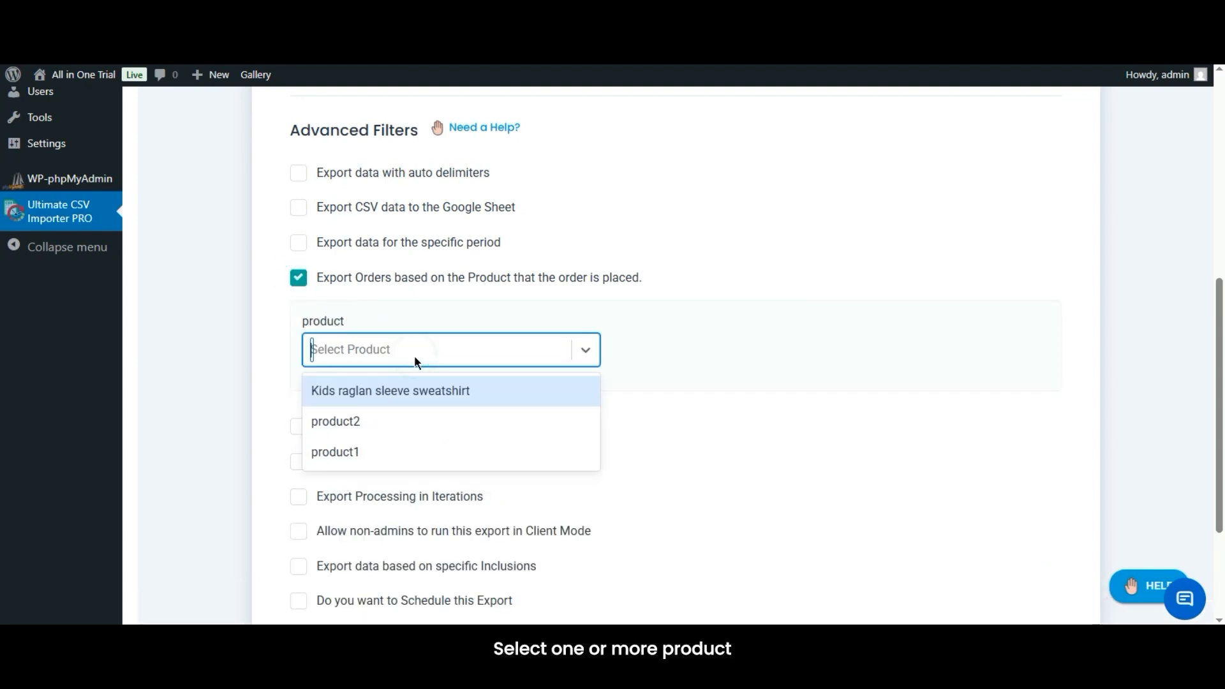
click(402, 388)
click(494, 380)
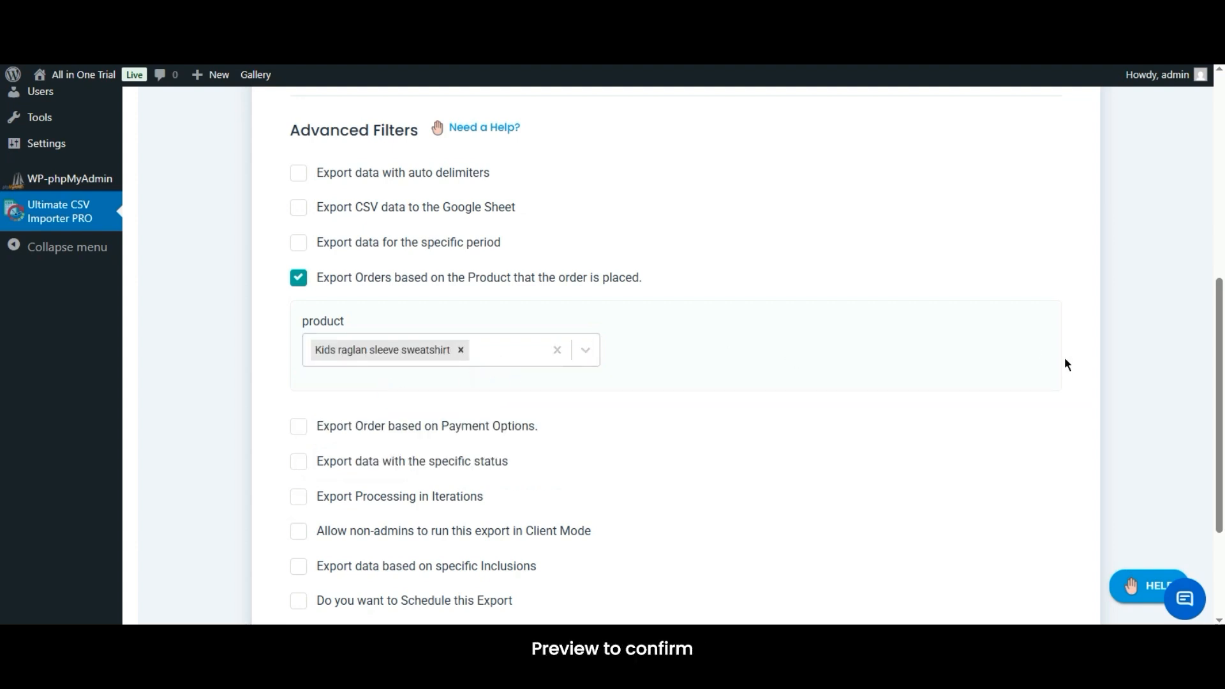
Preview the product-filtered export data, check the item_name column, and close the preview.
scroll(730, 546, down, 2)
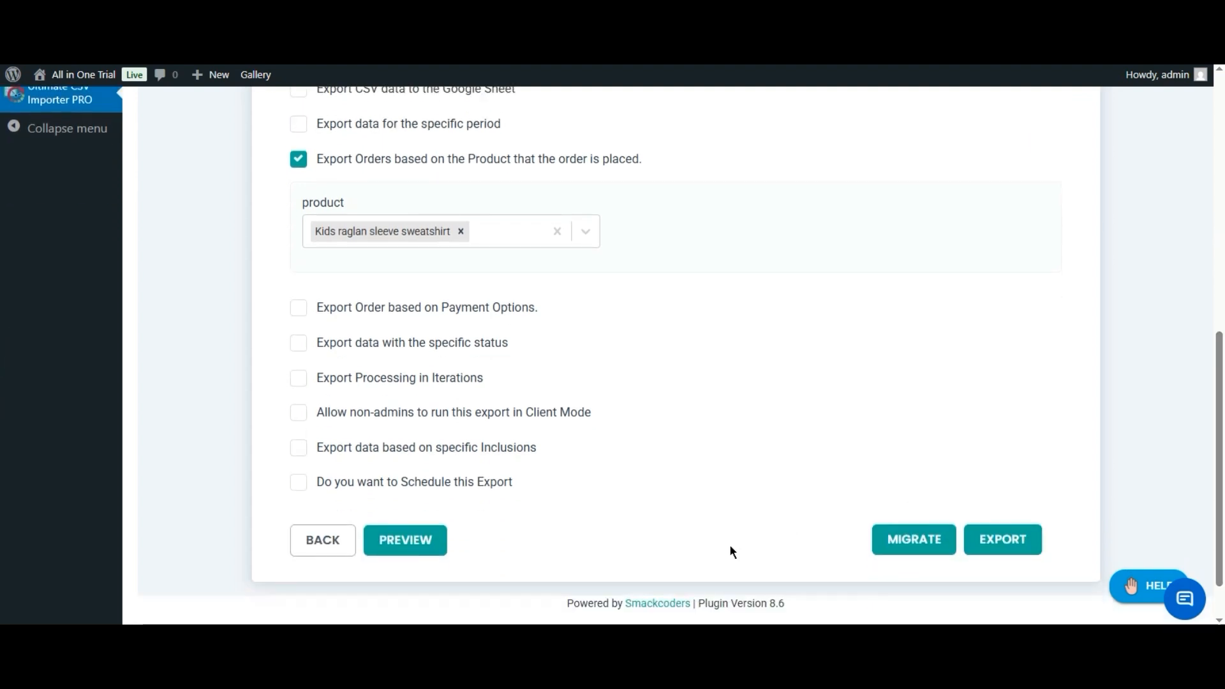
click(412, 547)
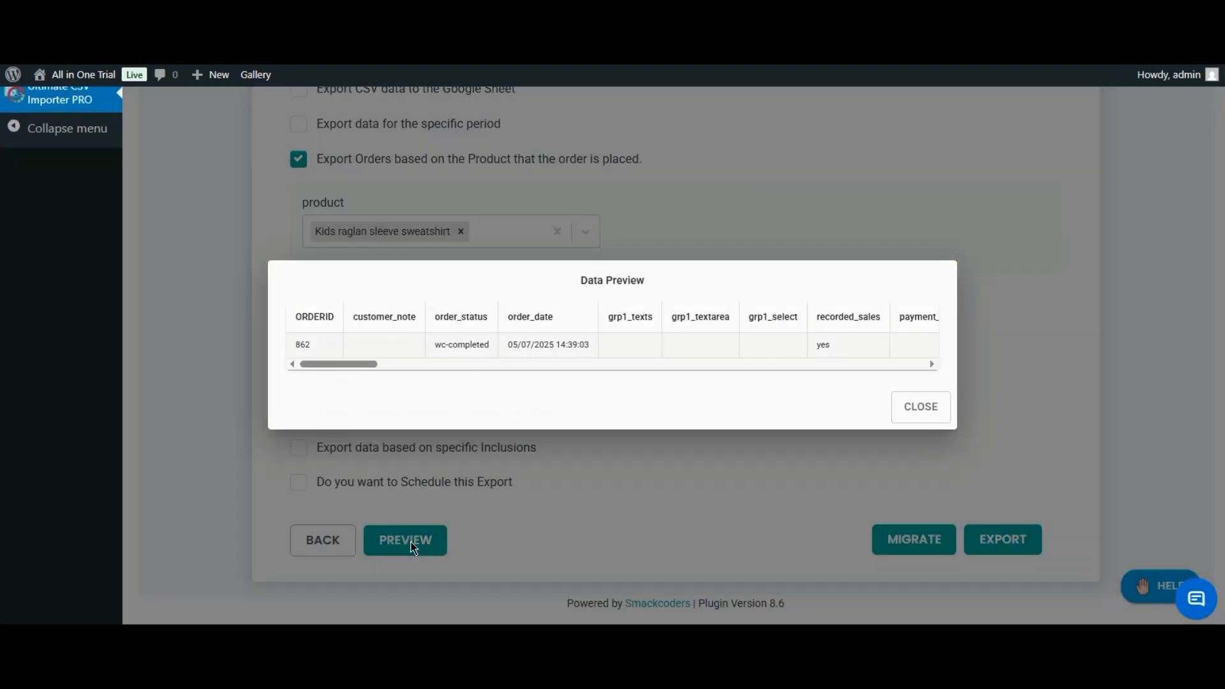
drag(366, 365, 728, 393)
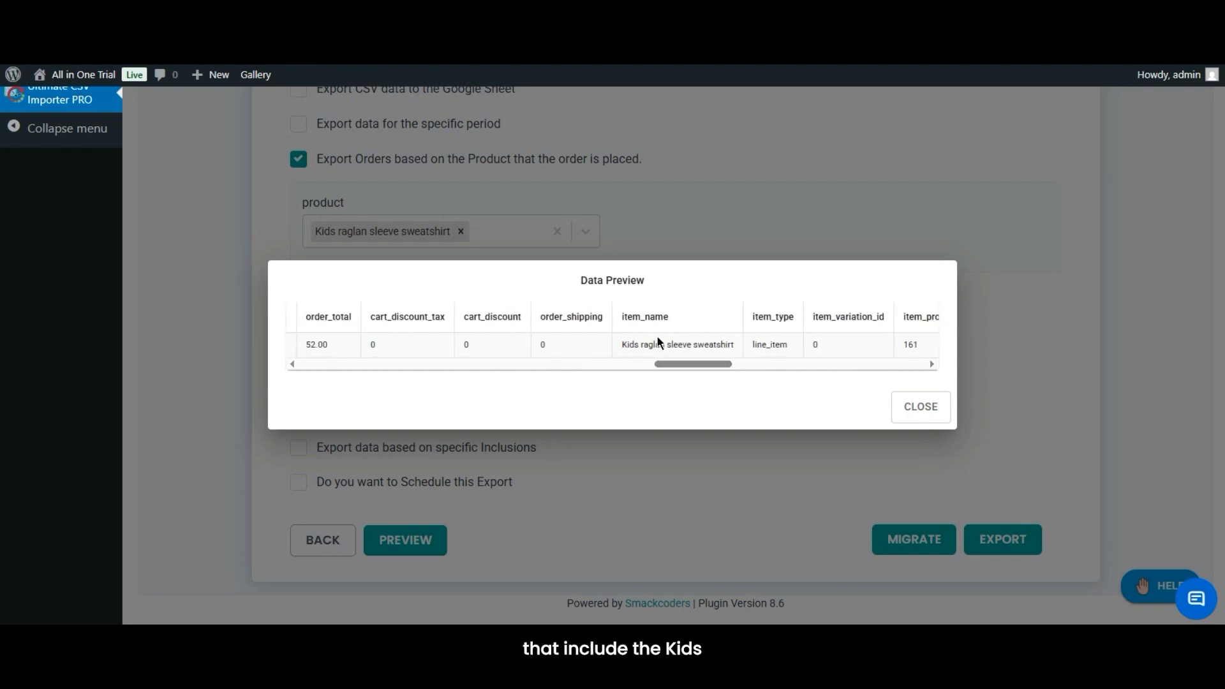
click(917, 407)
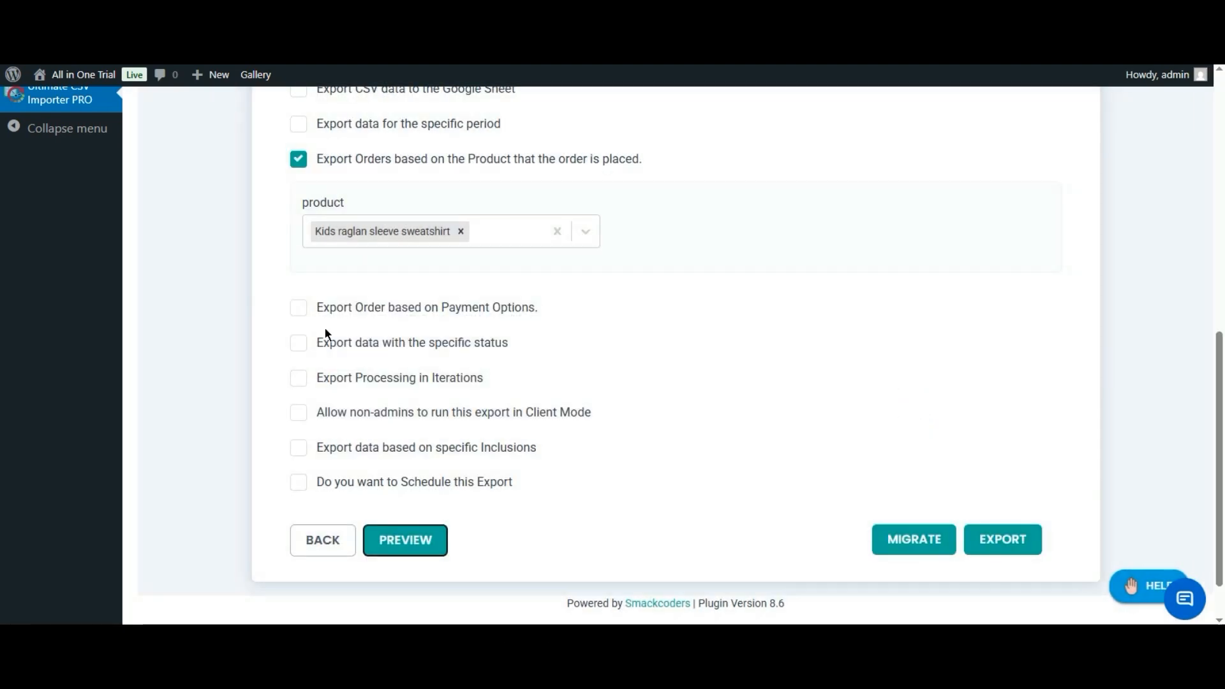
Disable the product filter and filter the orders by the cod payment option instead.
click(300, 161)
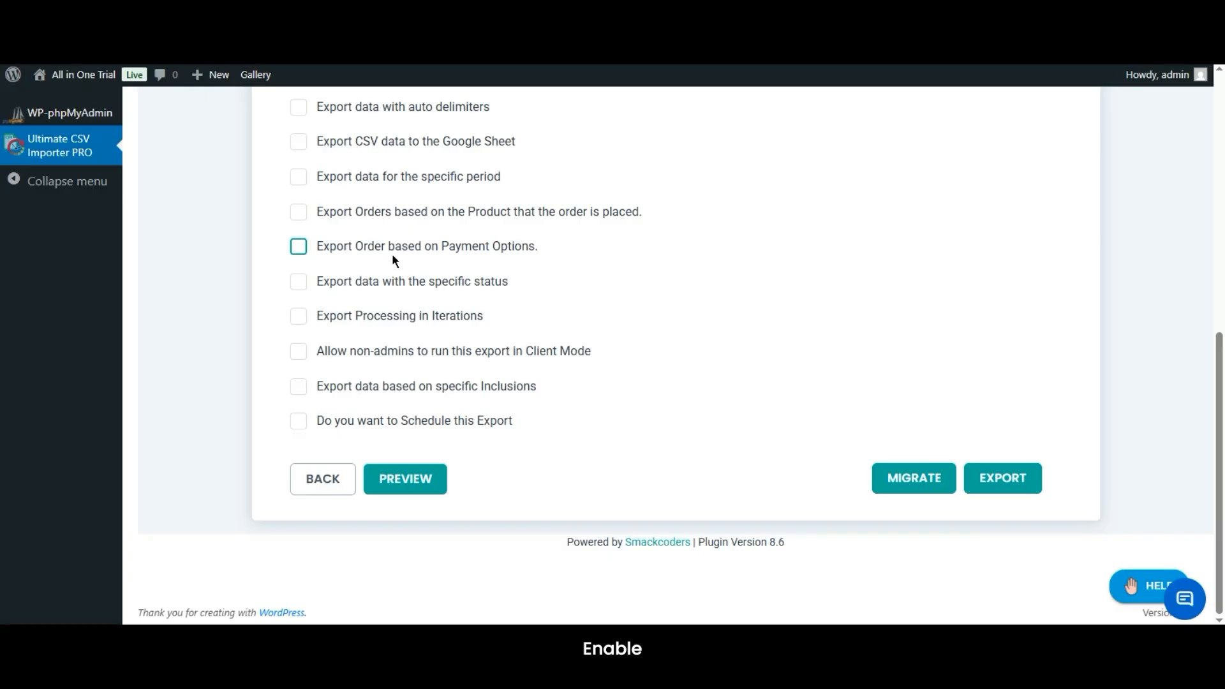
click(294, 245)
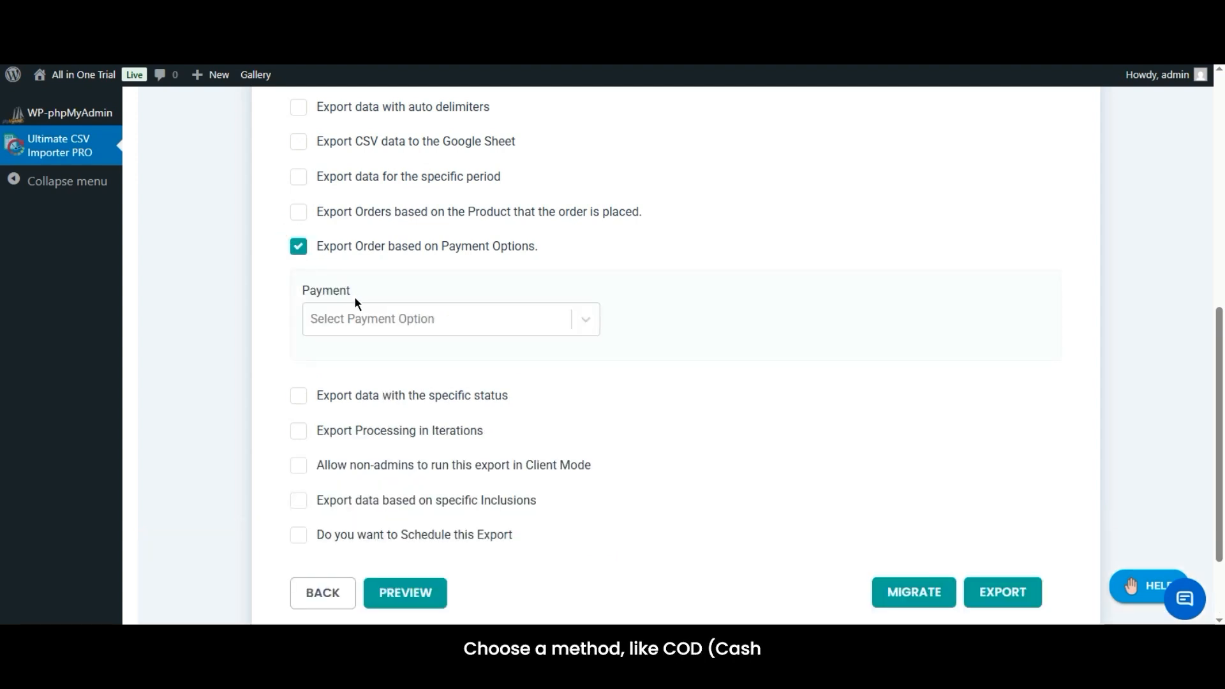
click(358, 320)
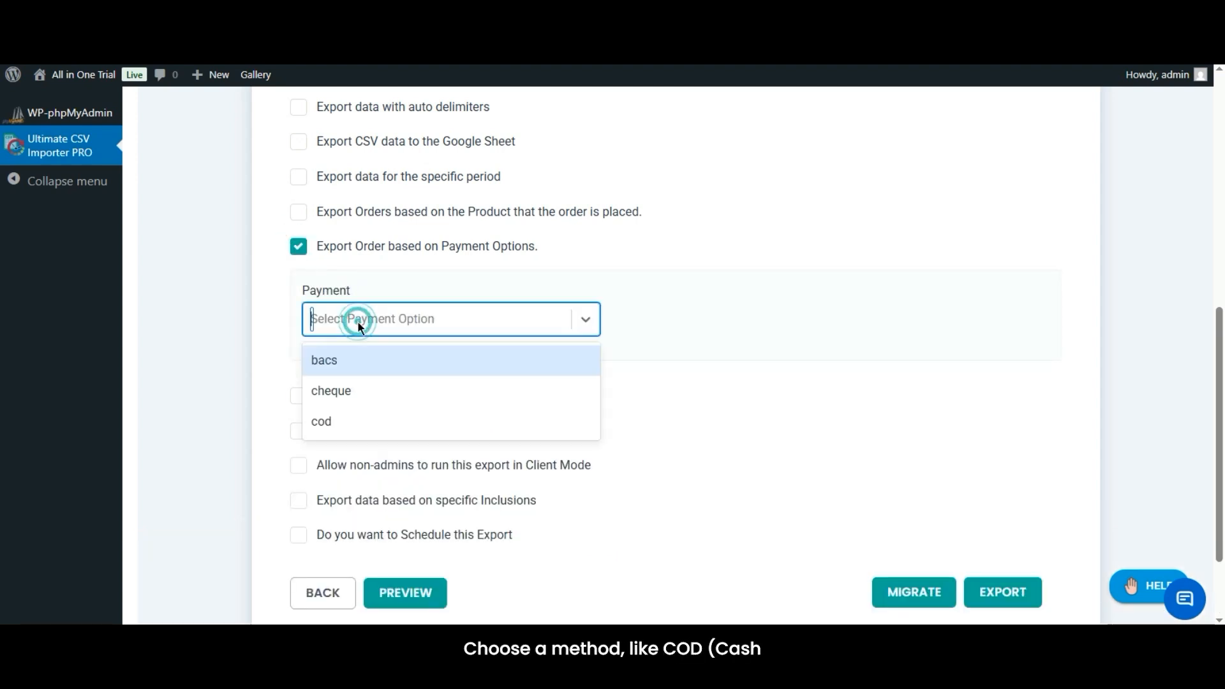
click(369, 425)
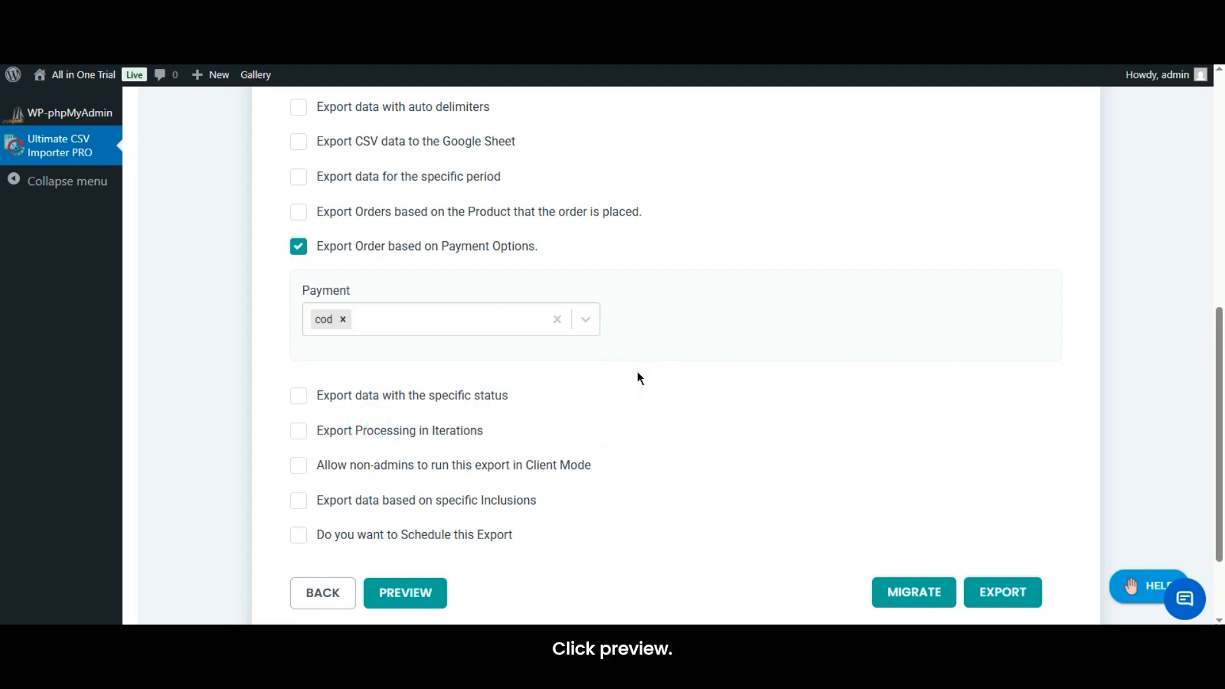
Preview the payment-filtered export data, check the payment_method column, and close the preview.
click(406, 593)
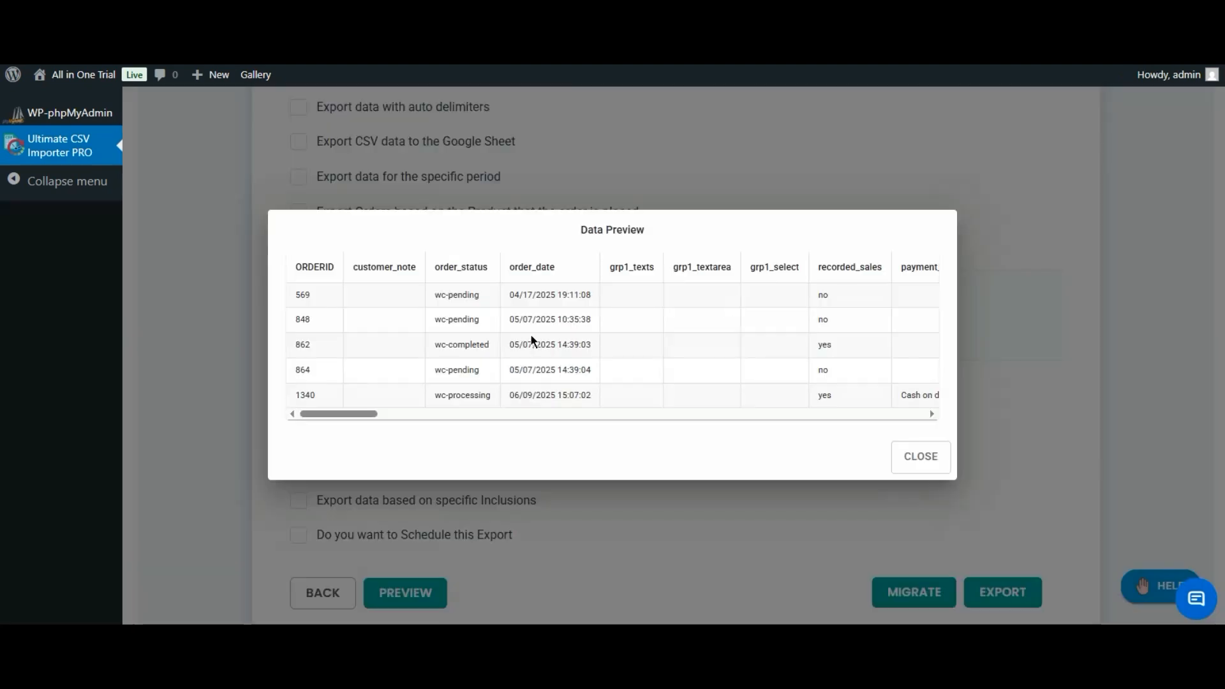
drag(327, 416, 391, 413)
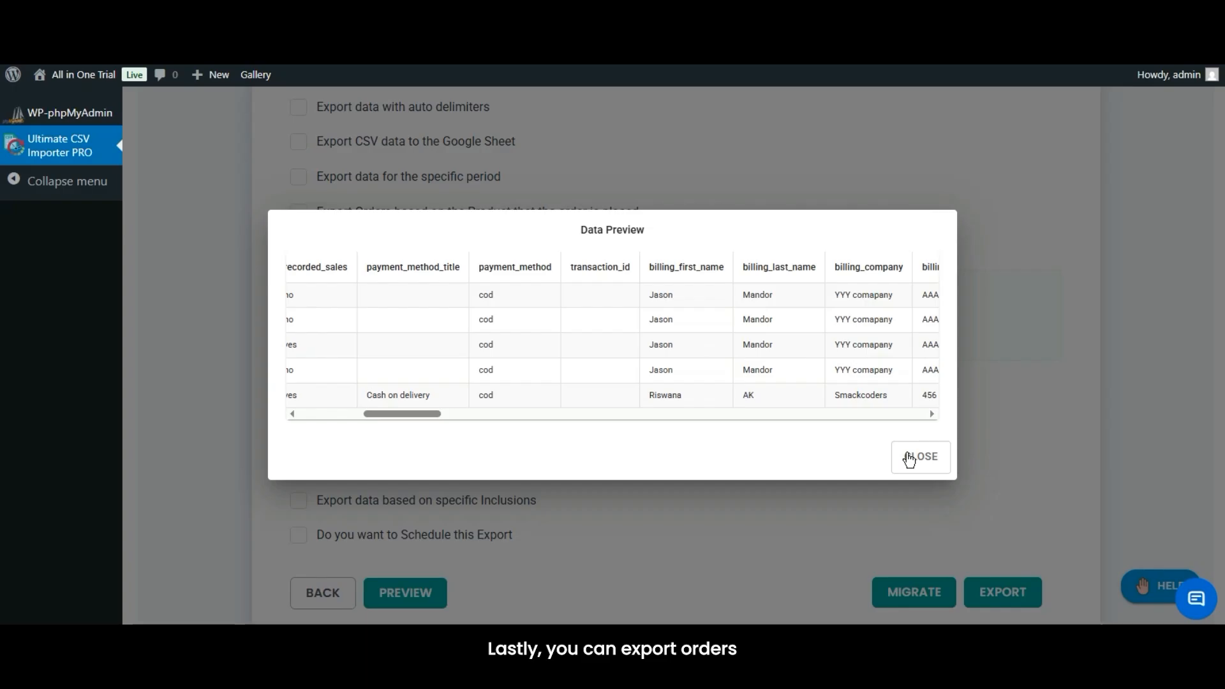
click(910, 458)
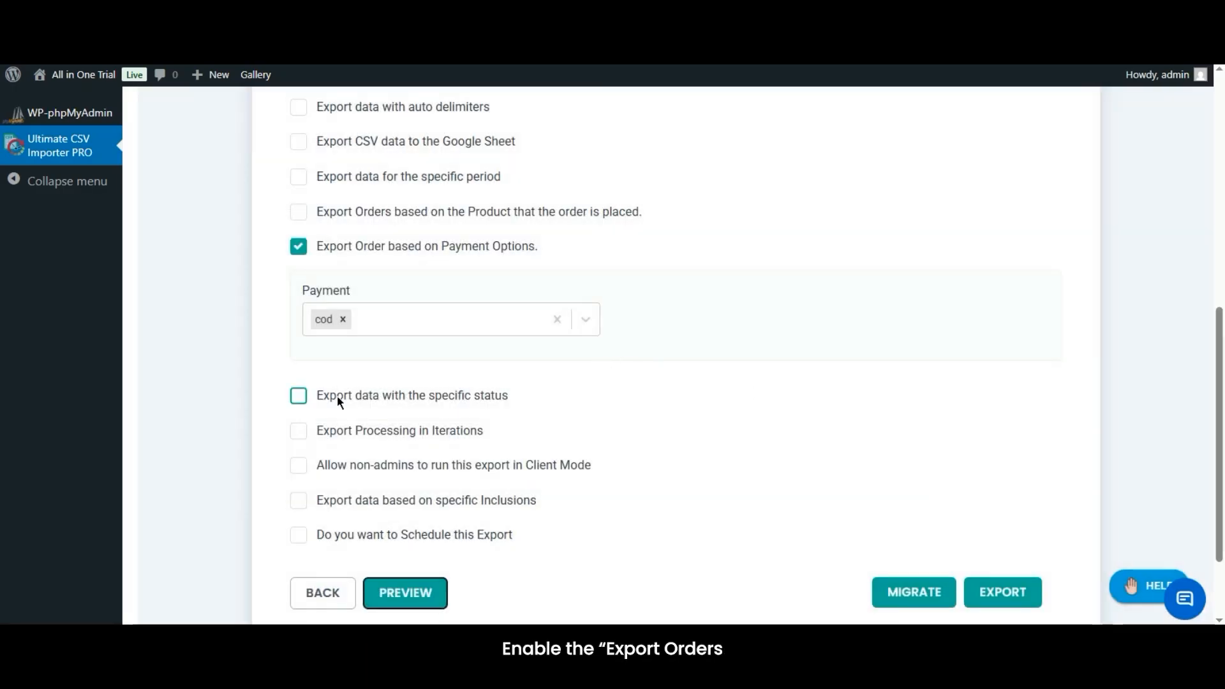
Enable the export filter for a specific order status and choose Completed.
click(296, 395)
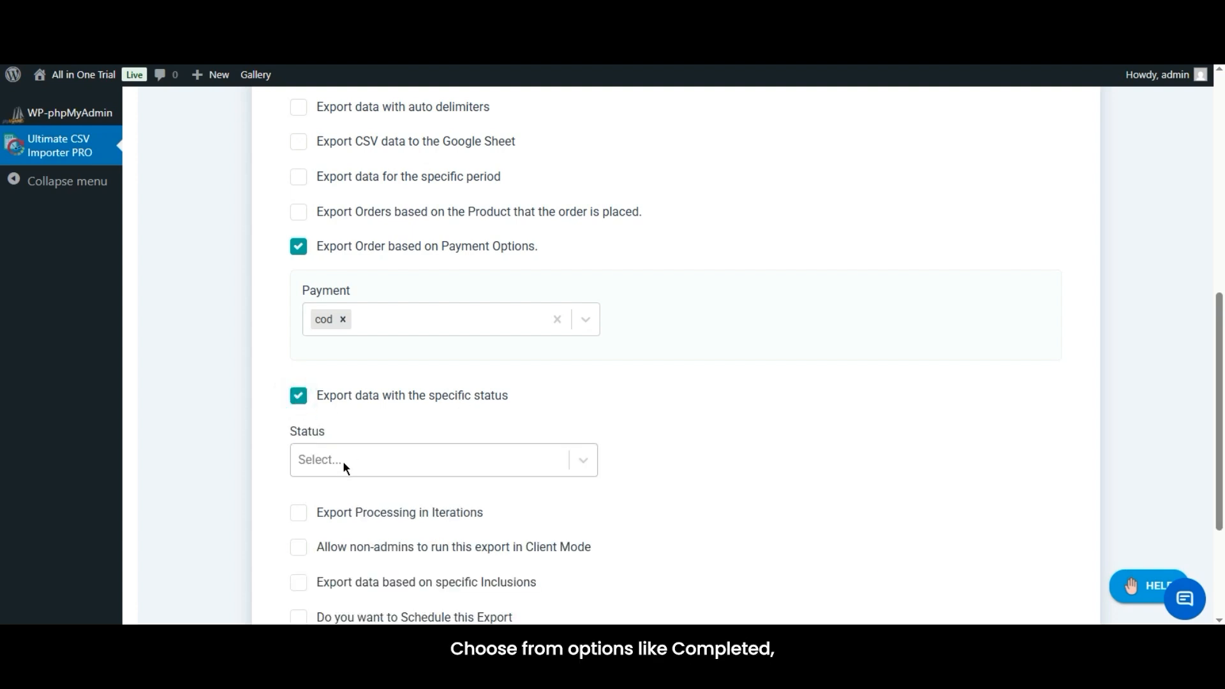
click(342, 461)
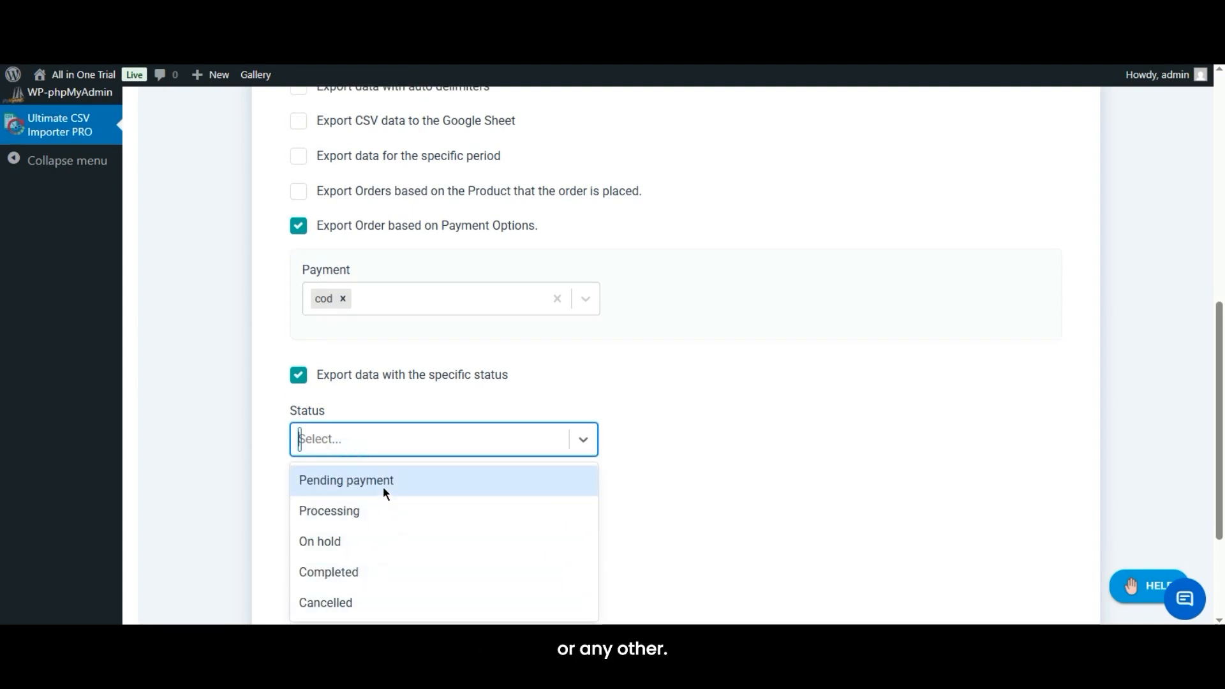
click(400, 568)
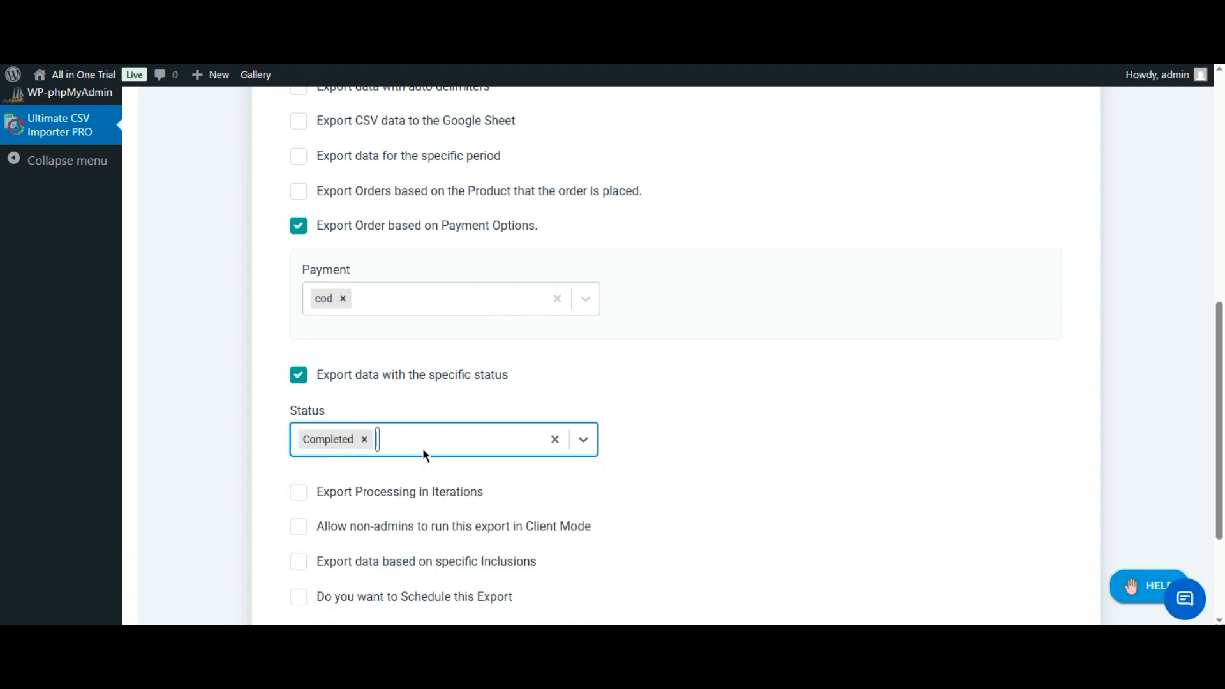
Review the applied payment and status filters and start the export of the filtered orders.
scroll(423, 448, down, 3)
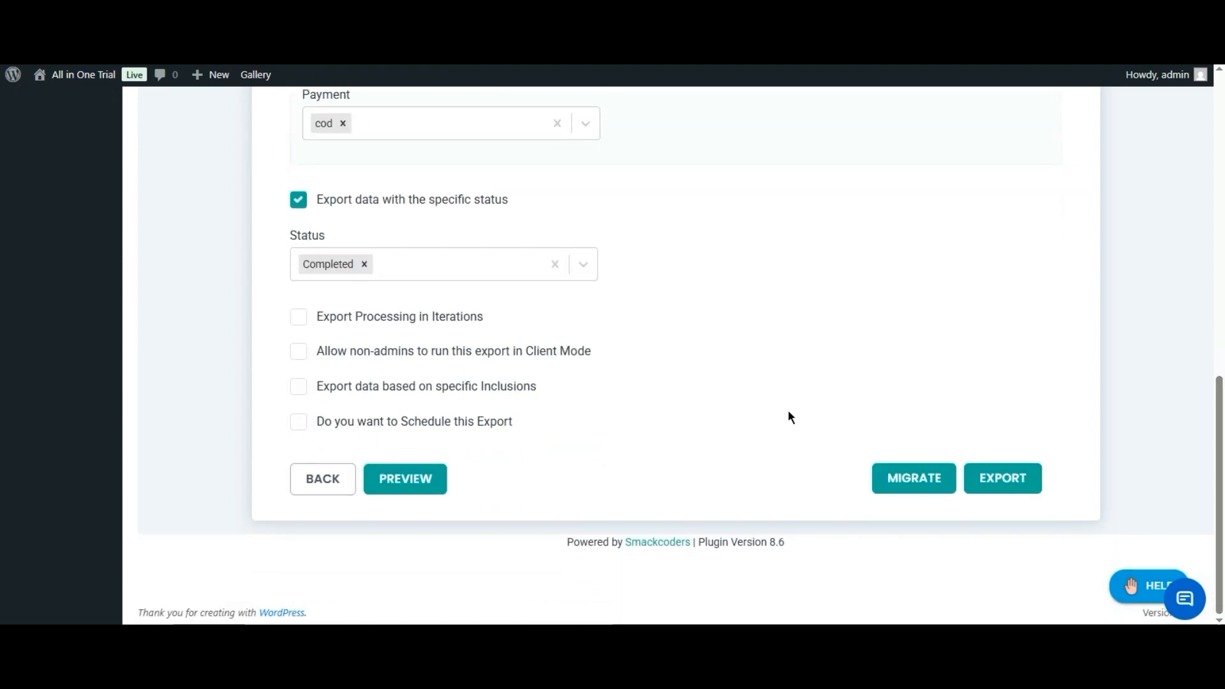
drag(1220, 446, 1220, 392)
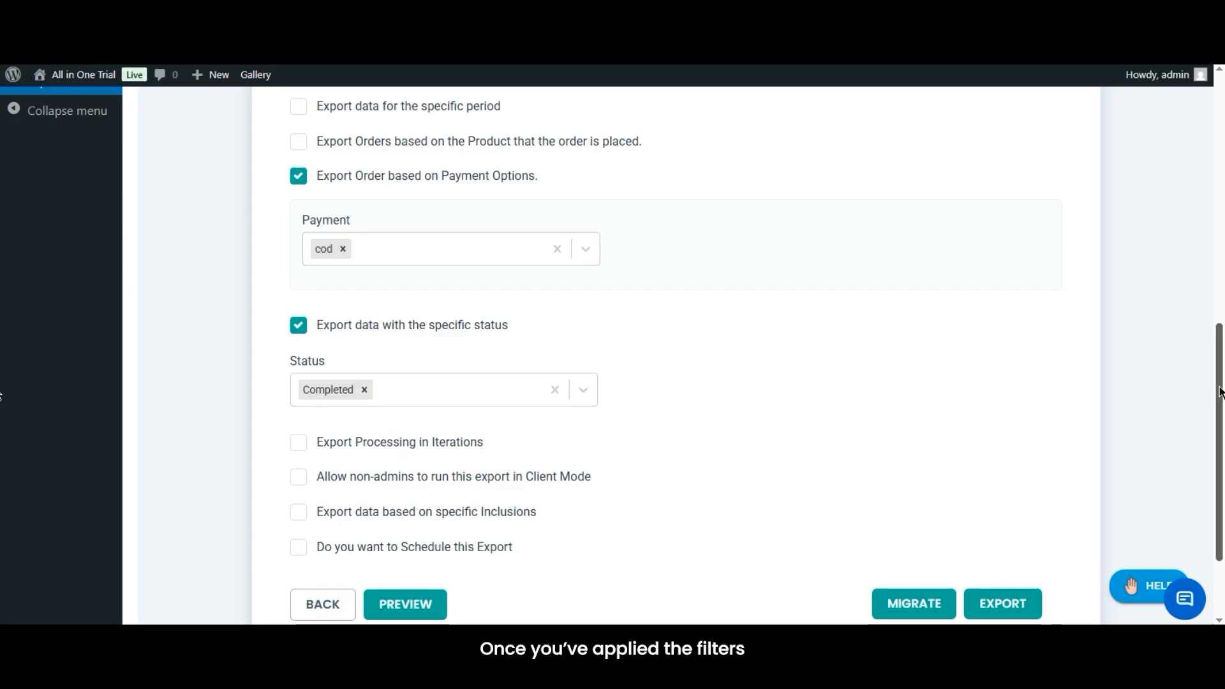
drag(1220, 392, 1222, 436)
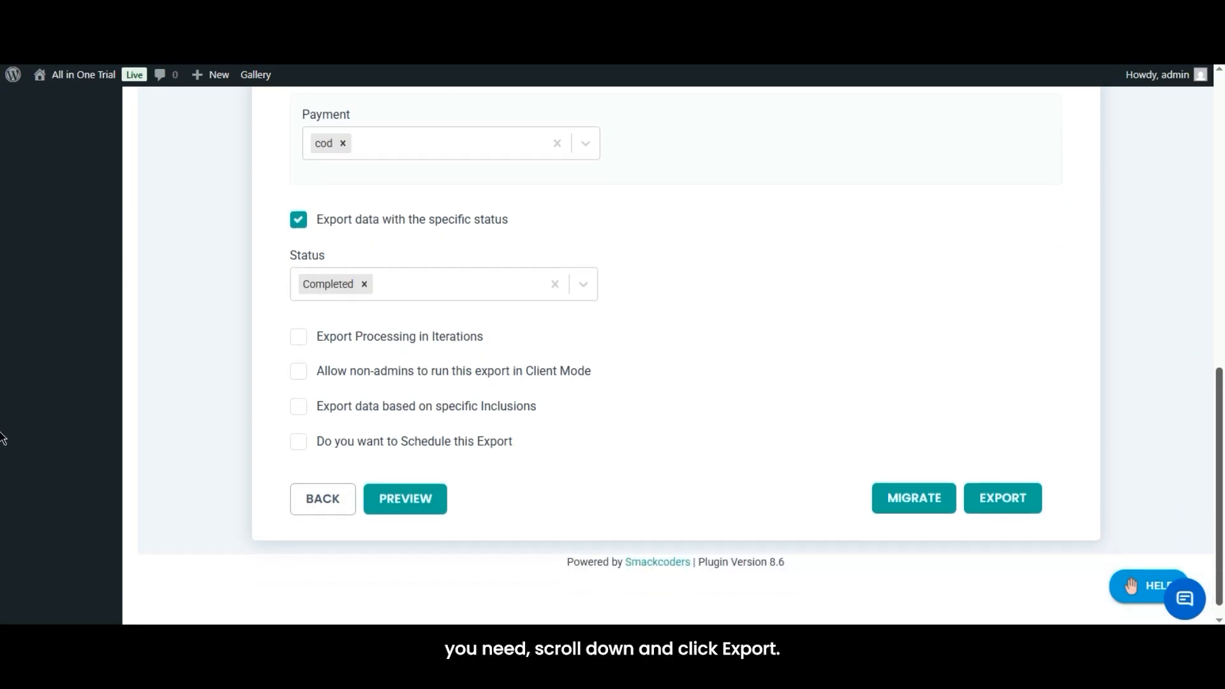
click(1014, 507)
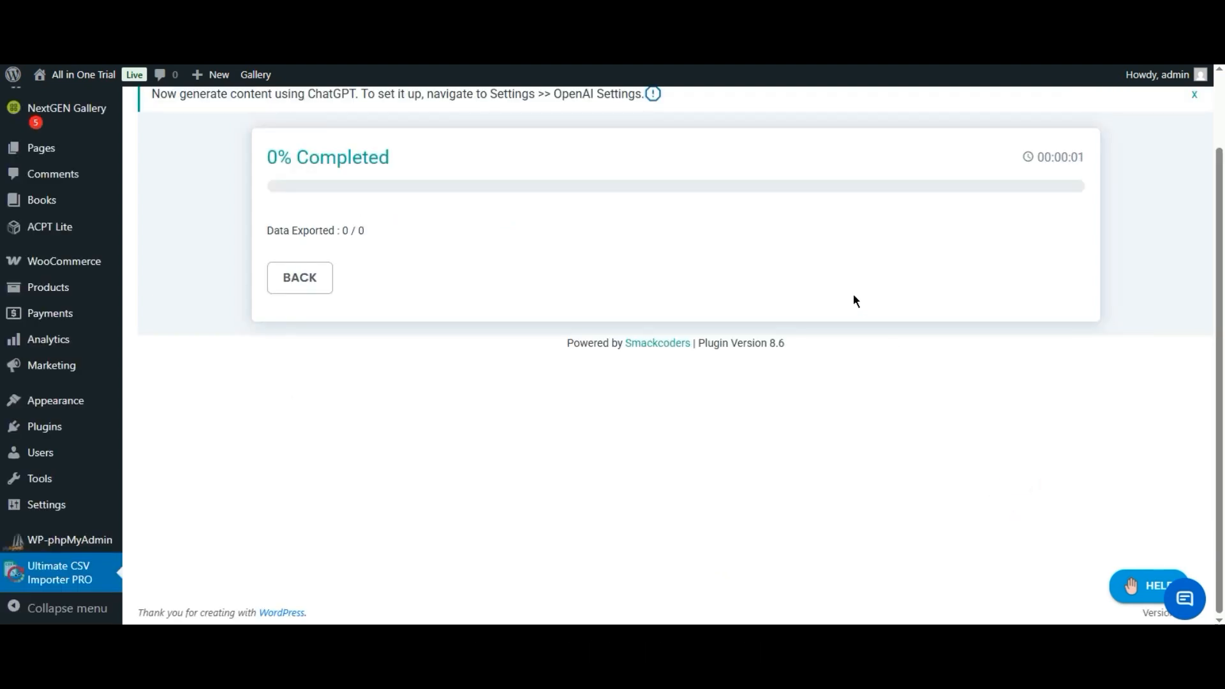